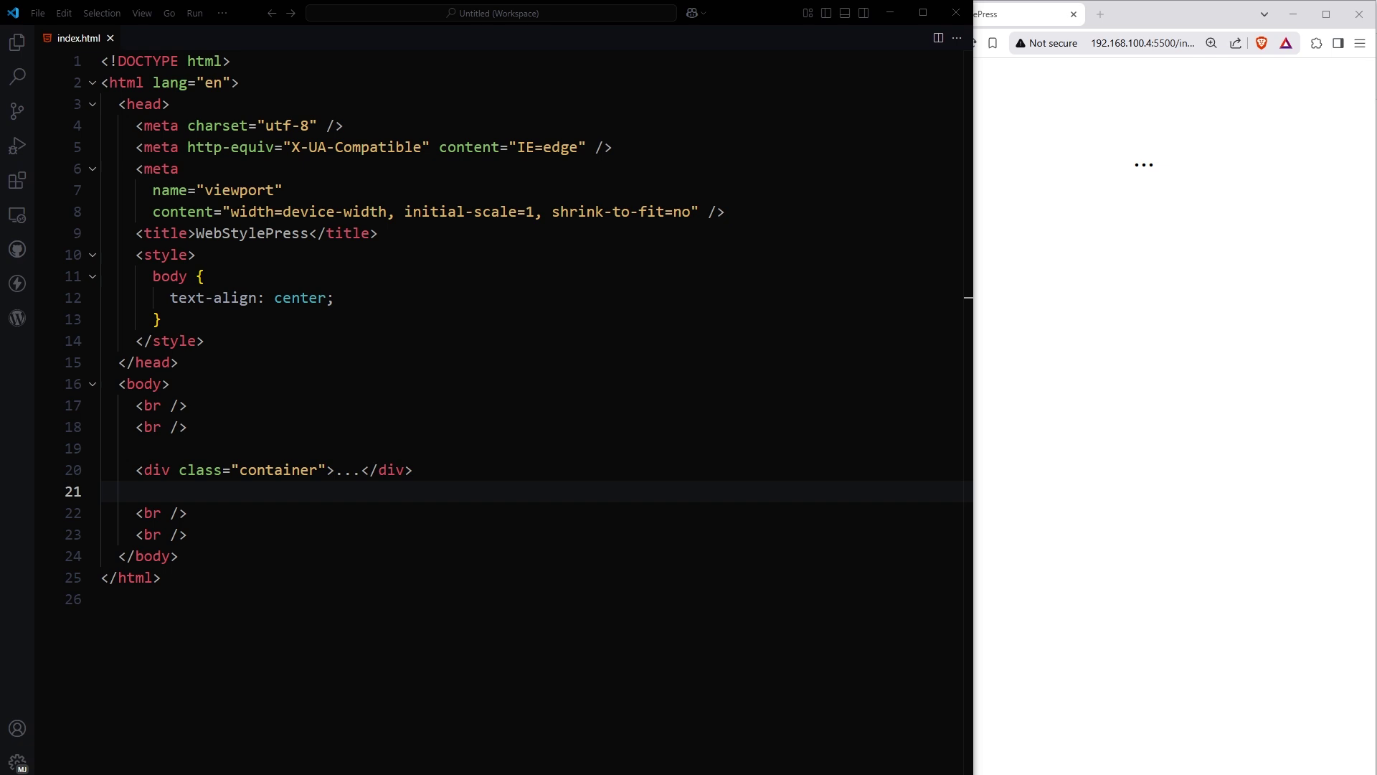
pyautogui.scroll(-2, 362, 364)
# Nest the 'Hover Over Text' tooltip-wrap div and its tooltip span in the container, then save
pyautogui.write('<div class="tooltip-wrap">       Hover Over Text       <span class="tooltip">This is tooltip text.</span>     </div>')
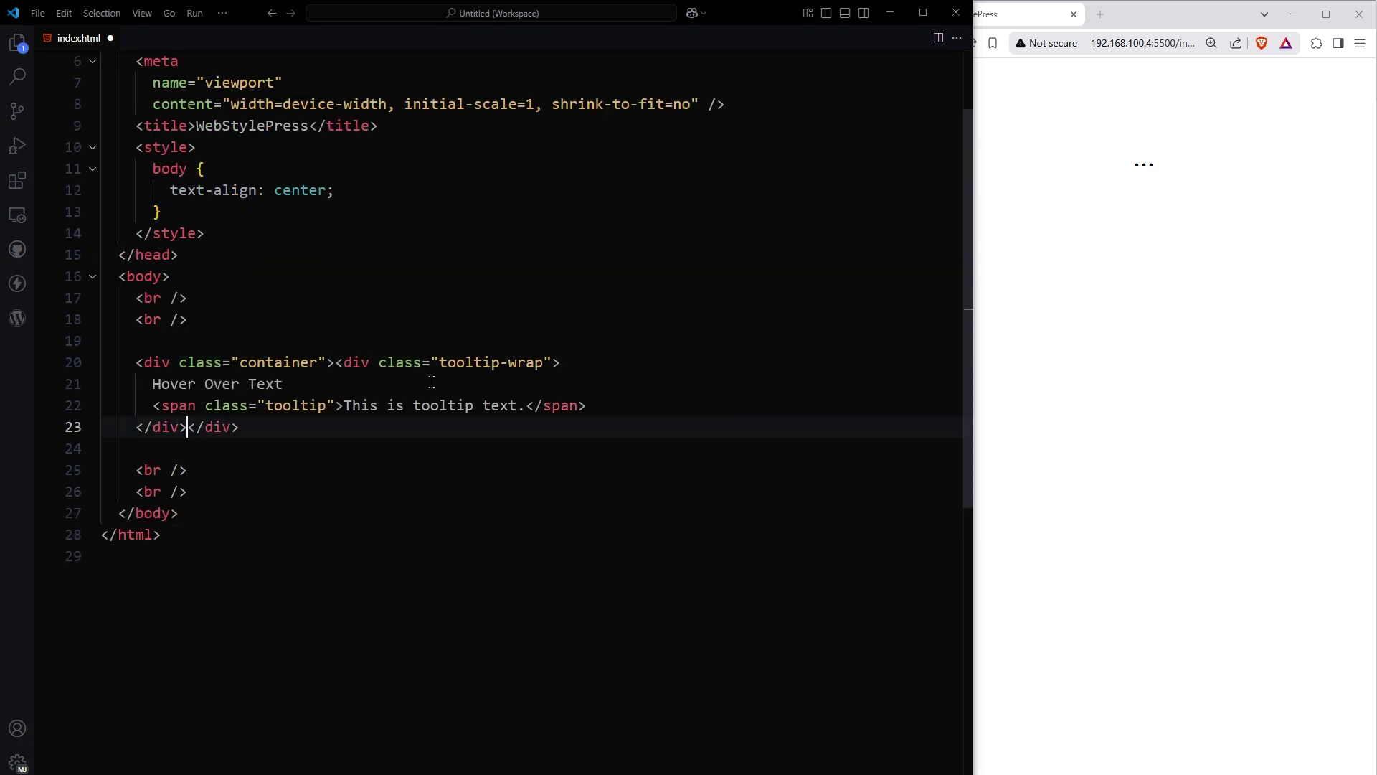
pyautogui.hotkey('ctrl', 's')
pyautogui.click(1026, 360)
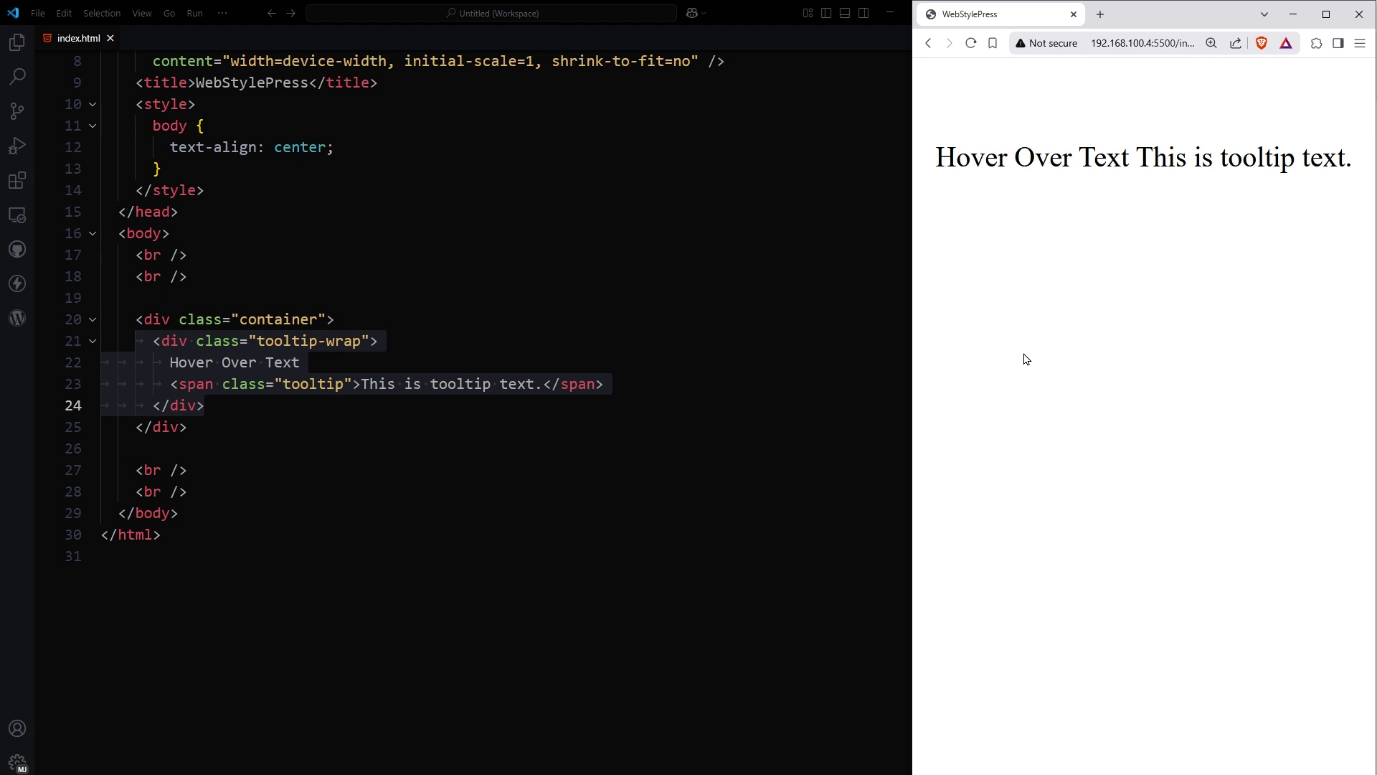
pyautogui.moveTo(170, 383); pyautogui.dragTo(647, 384)
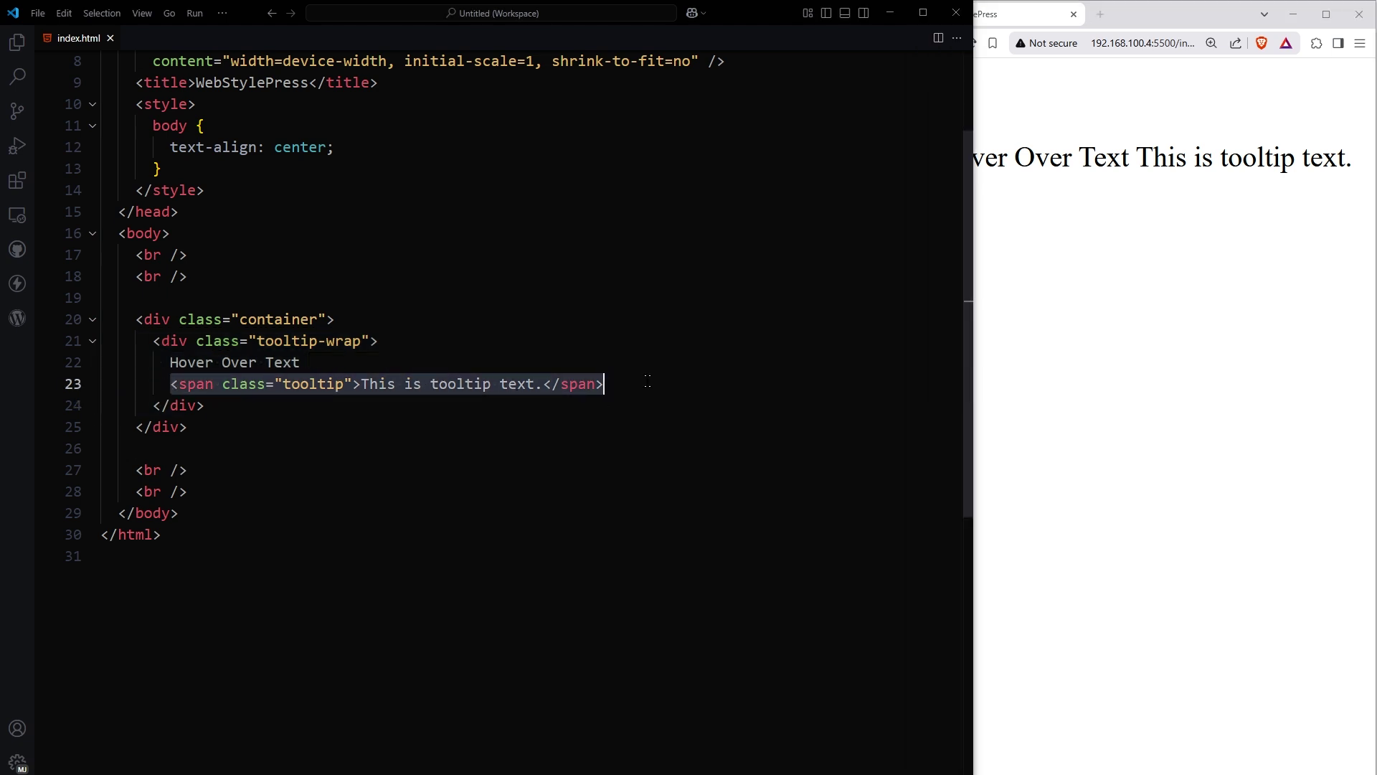
pyautogui.moveTo(256, 340); pyautogui.dragTo(362, 340)
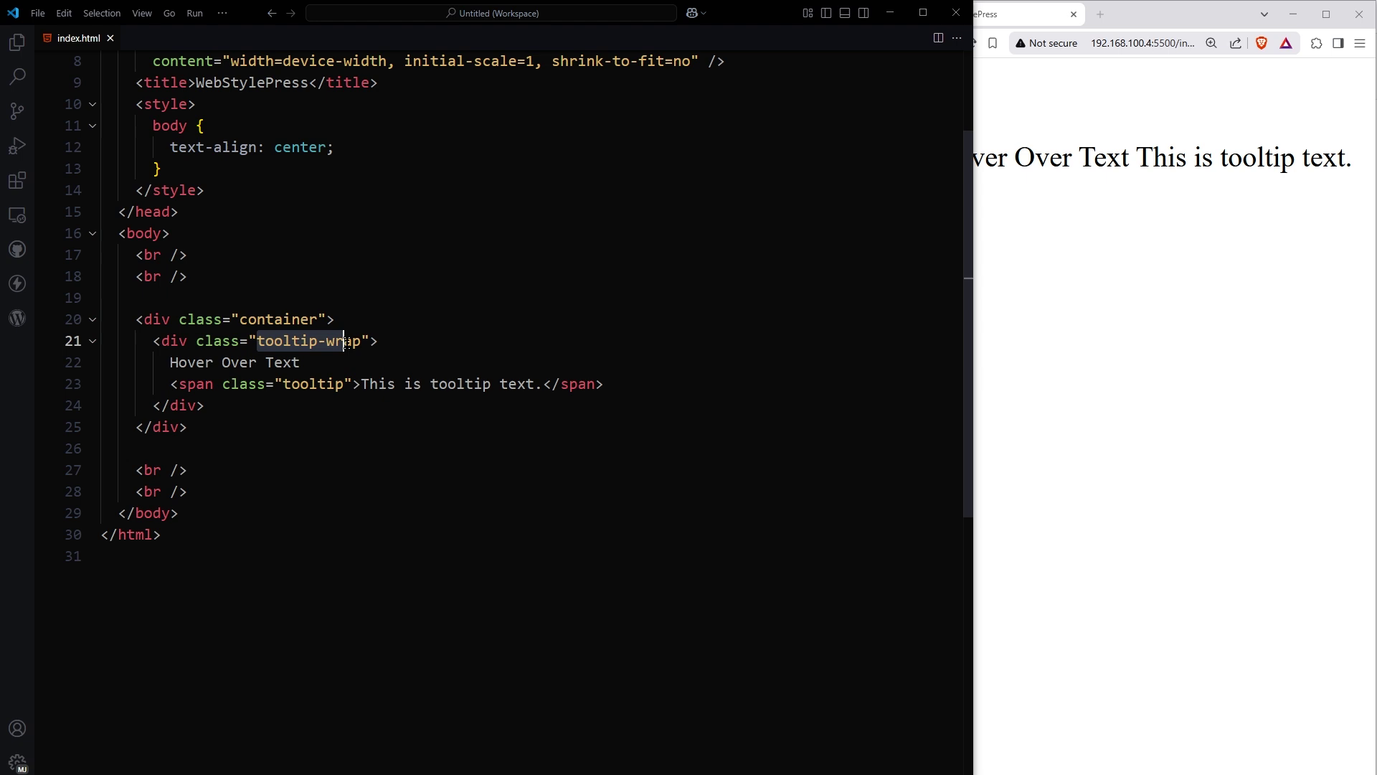
pyautogui.scroll(3, 418, 372)
# Add the .tooltip-wrap rule (relative, inline-block, default cursor) after the body rule and save
pyautogui.click(310, 319)
pyautogui.press('Return')
pyautogui.write('.tooltip-wrap {   position: relative;   display: inline-block;   cursor: default; }')
pyautogui.hotkey('ctrl', 's')
pyautogui.hotkey('shift', 'Up')
pyautogui.hotkey('shift', 'Up')
pyautogui.hotkey('shift', 'Up')
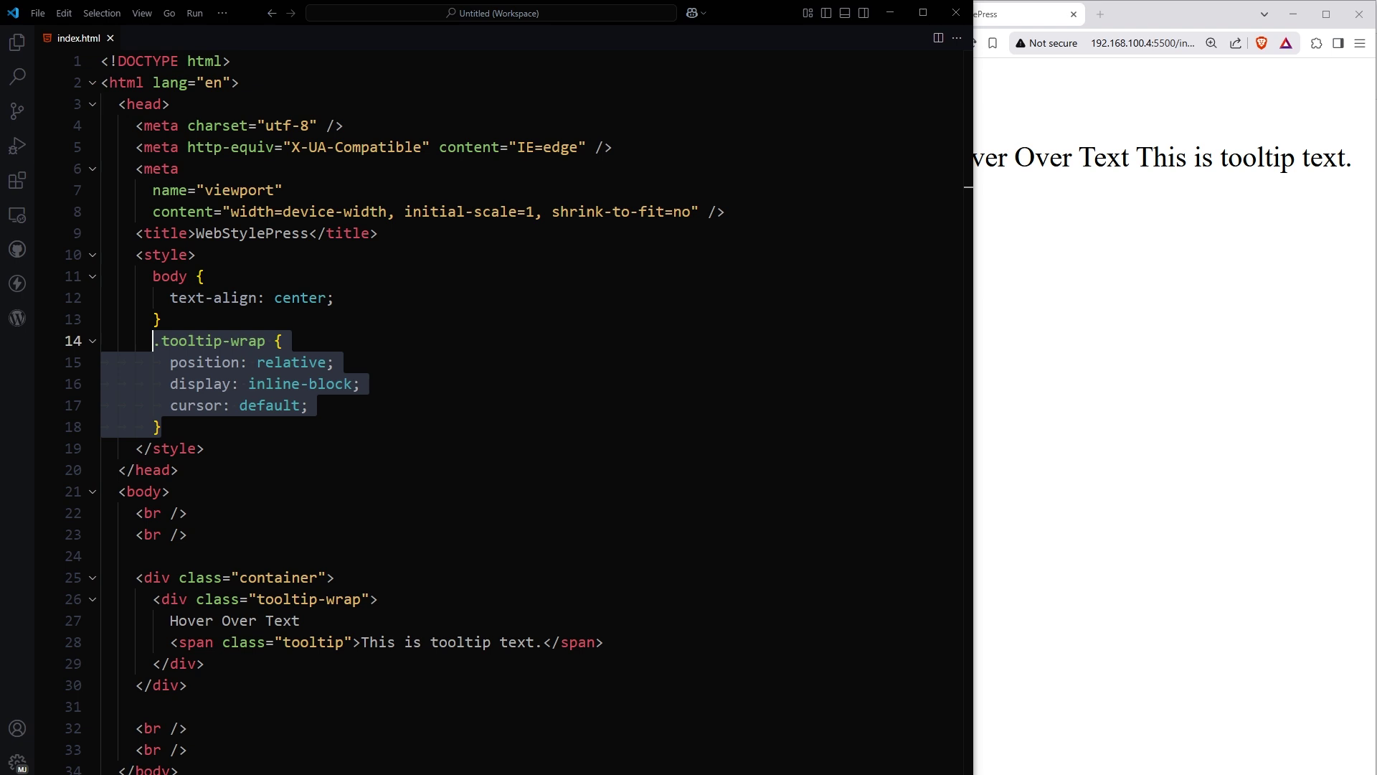
pyautogui.scroll(-3, 247, 288)
# Add the .tooltip-wrap .tooltip rule below it and save
pyautogui.click(246, 283)
pyautogui.press('Return')
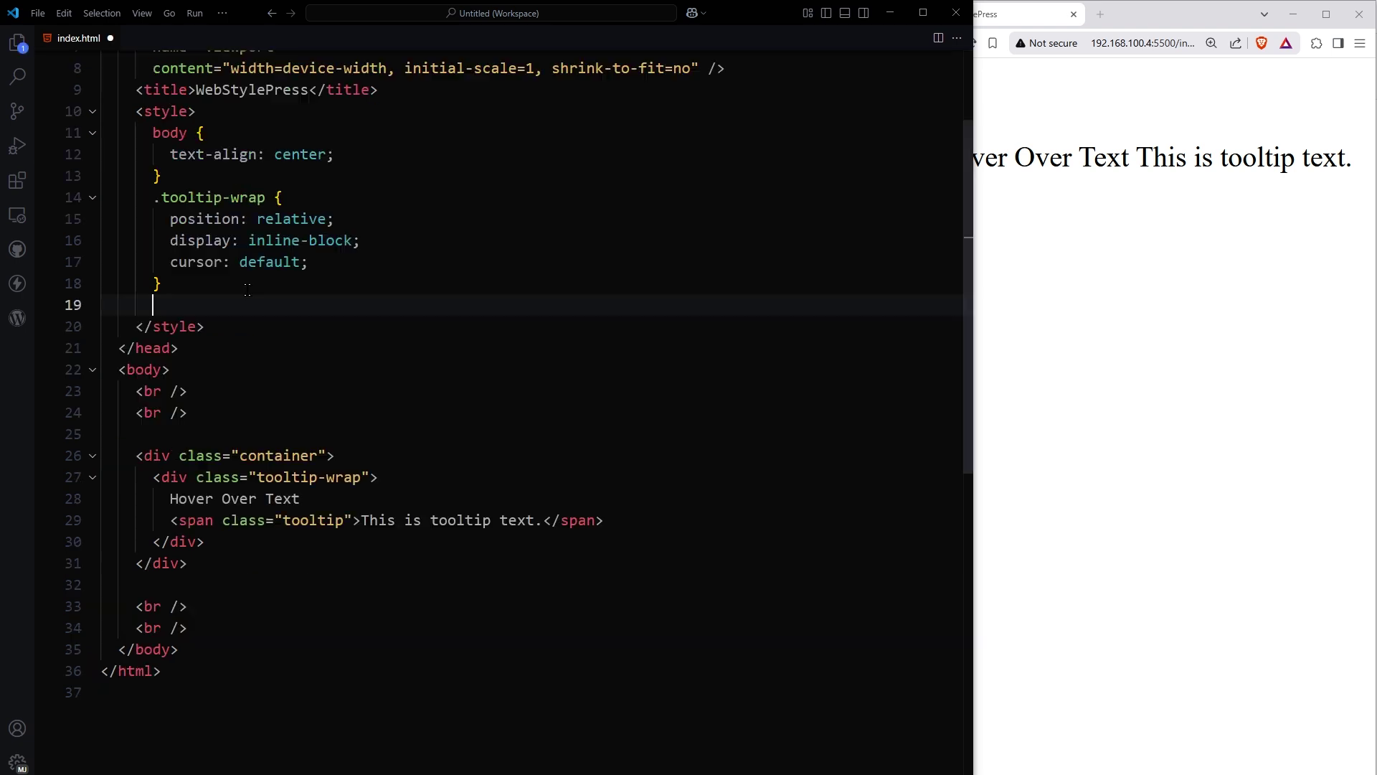
pyautogui.write('.tooltip-wrap .tooltip {       visibility: hidden;       padding: 0.25em 0.5em;       background-color: black;       color: #fff;       text-align: center;       border-radius: 0.25em;       white-space: nowrap; /* one line text */        /* Position the tooltip */       position: absolute;       z-index: 1;       bottom: 100%;       left: 50%;       transform: translateX(-50%);     }')
pyautogui.hotkey('ctrl', 's')
pyautogui.hotkey('shift', 'Up')
pyautogui.hotkey('shift', 'Up')
pyautogui.hotkey('shift', 'Up')
pyautogui.hotkey('shift', 'Up')
pyautogui.hotkey('shift', 'Up')
pyautogui.hotkey('shift', 'Up')
pyautogui.hotkey('shift', 'Up')
pyautogui.scroll(-2, 760, 358)
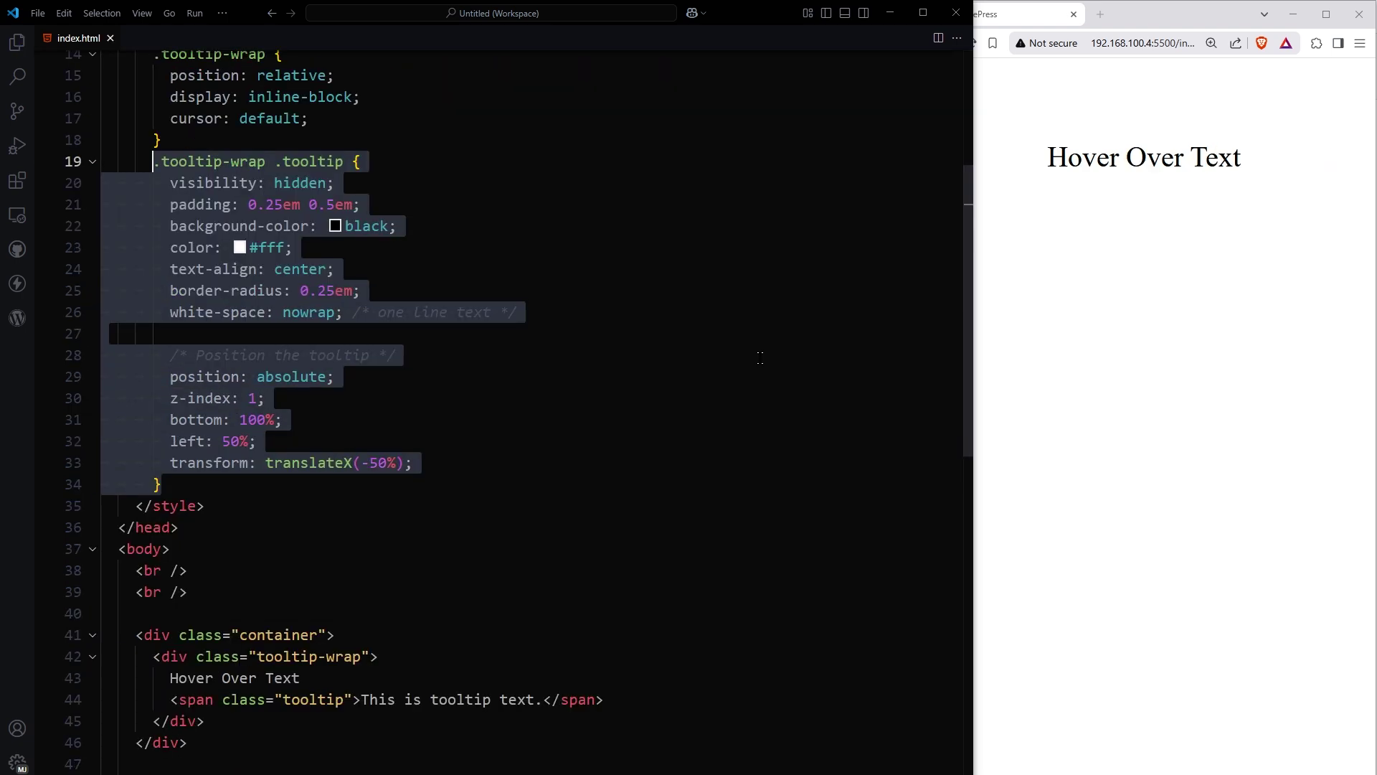
# Review the tooltip's hidden visibility, black colours, absolute position, z-index and centring lines
pyautogui.press('Down')
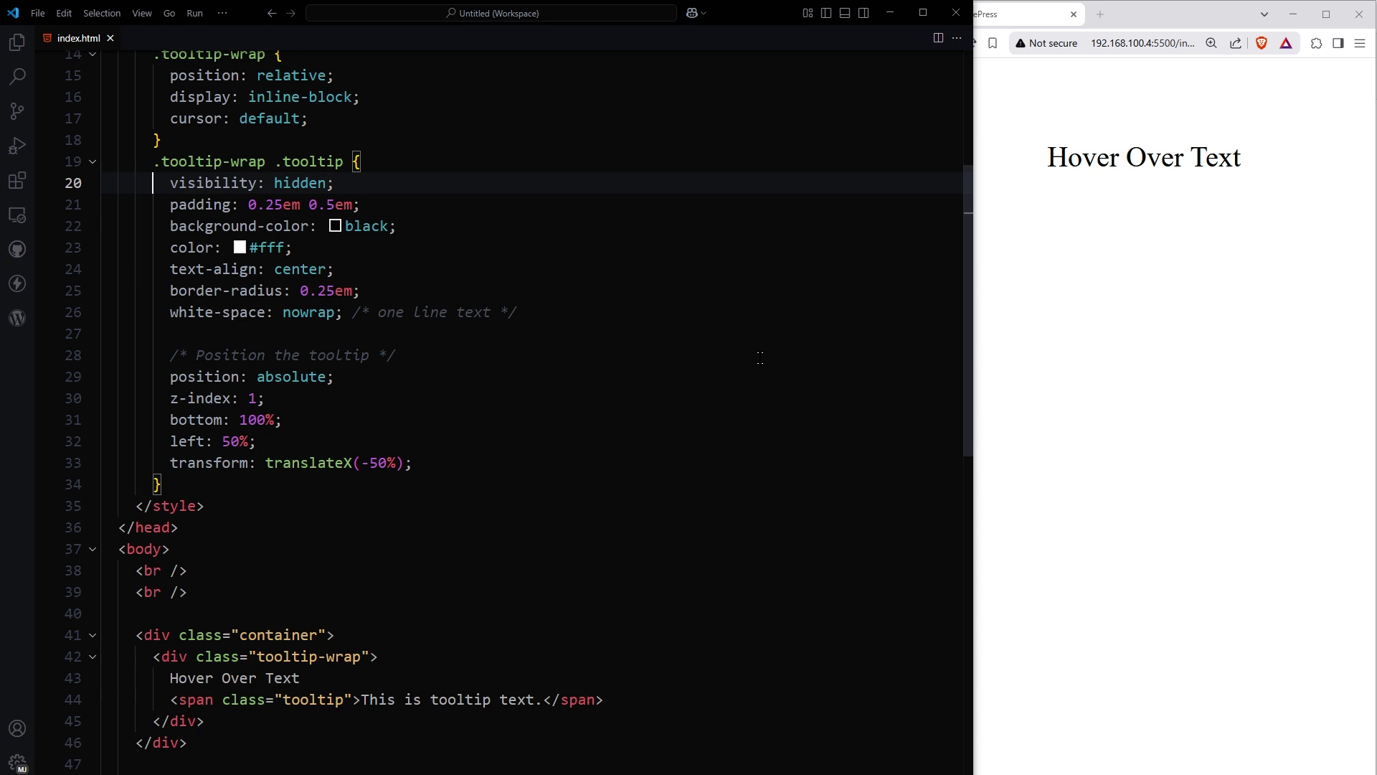
pyautogui.hotkey('shift', 'End')
pyautogui.press('Down')
pyautogui.press('Down')
pyautogui.press('Home')
pyautogui.hotkey('shift', 'Down')
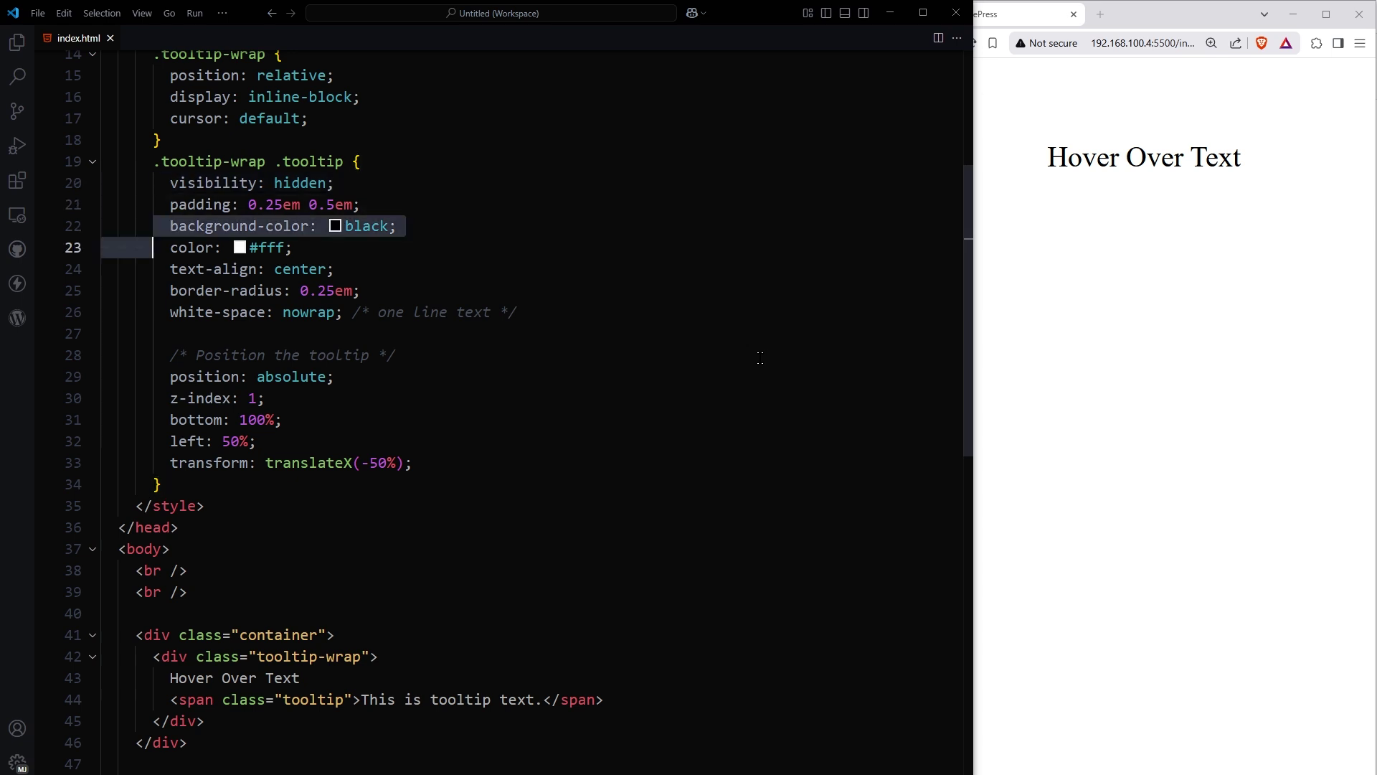
pyautogui.hotkey('shift', 'End')
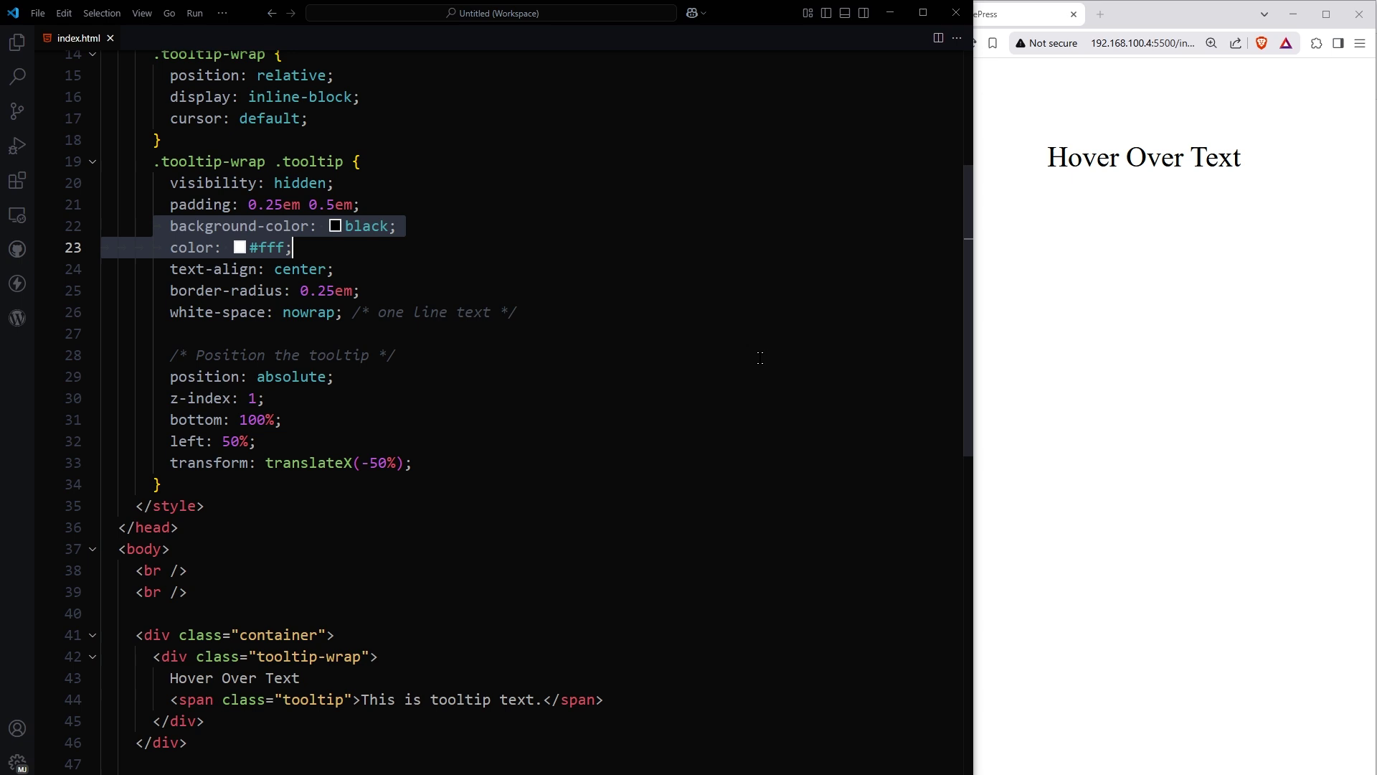
pyautogui.press('Down')
pyautogui.press('Down')
pyautogui.press('Down')
pyautogui.press('Home')
pyautogui.hotkey('shift', 'Down')
pyautogui.hotkey('shift', 'End')
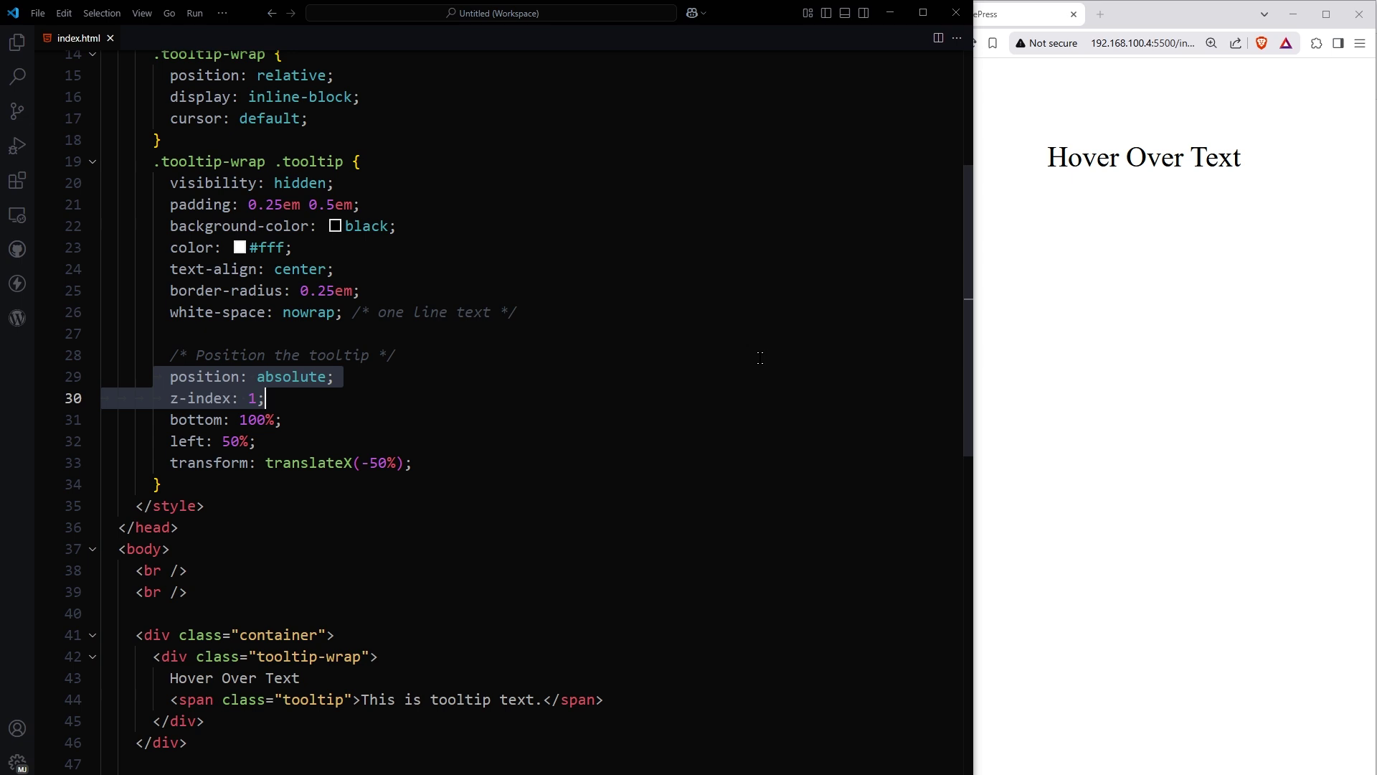
pyautogui.press('Down')
pyautogui.press('Home')
pyautogui.hotkey('shift', 'Down')
pyautogui.hotkey('shift', 'Down')
pyautogui.hotkey('shift', 'End')
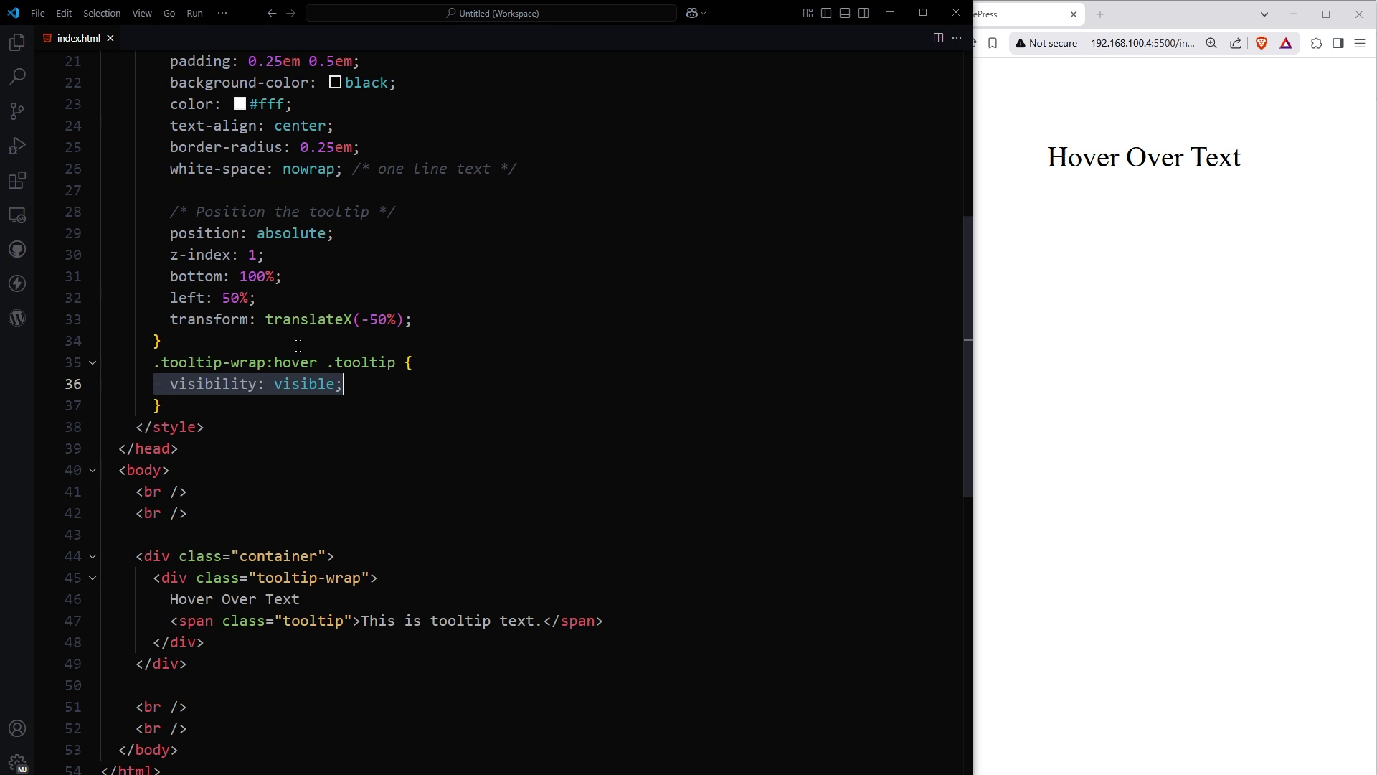
# Hover over the text in the browser preview to confirm the black tooltip appears
pyautogui.click(985, 343)
pyautogui.moveTo(1144, 157)
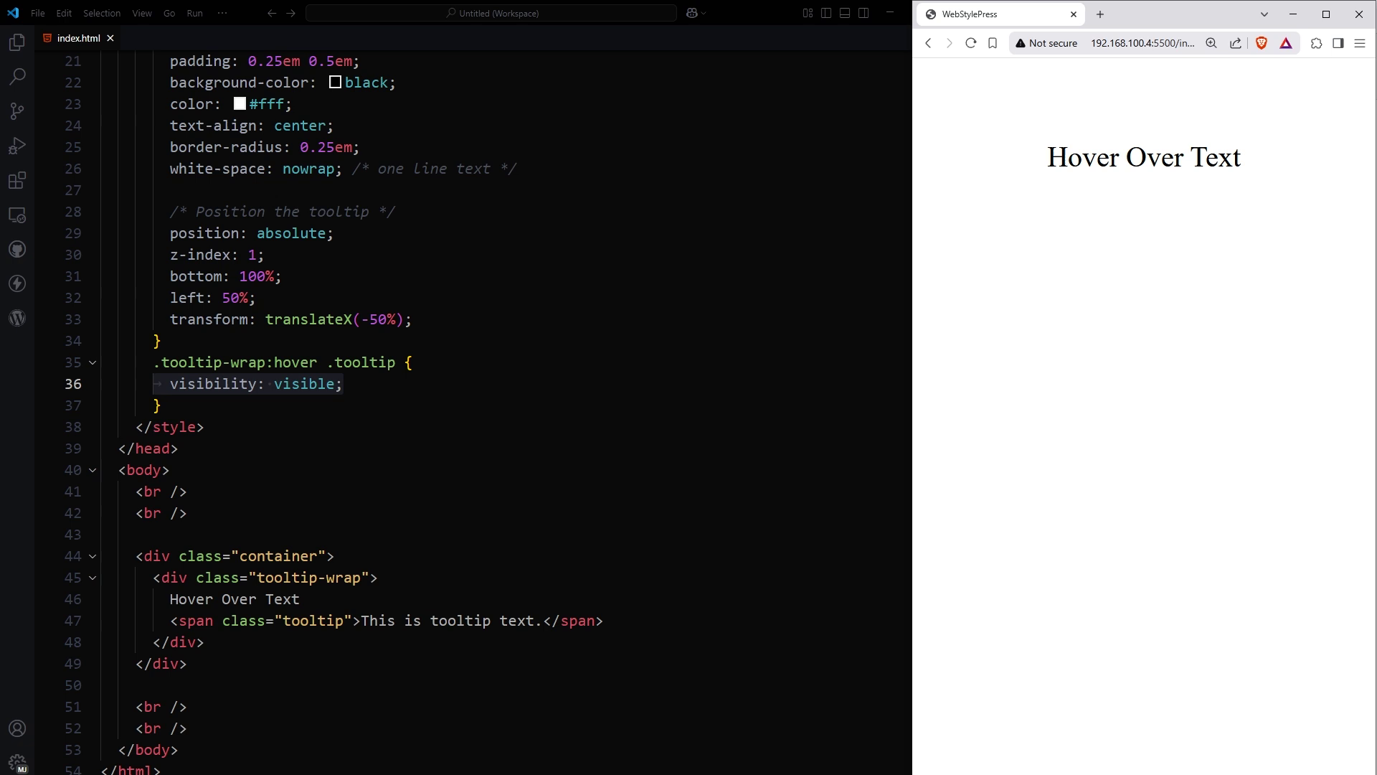
pyautogui.scroll(-4, 431, 431)
pyautogui.click(205, 405)
pyautogui.press('Return')
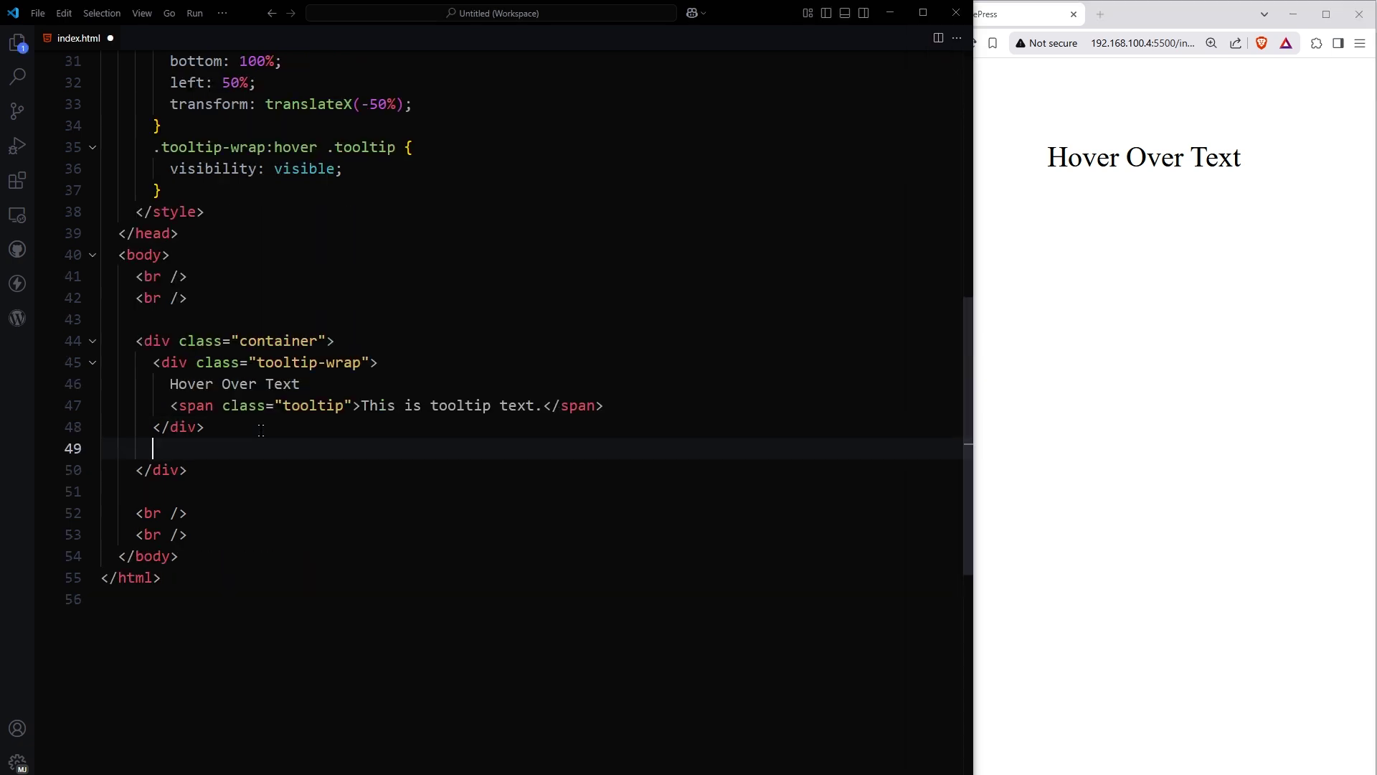
pyautogui.write('<br /><br /> <a href="#" title="Link Caption" data-tooltip="Link Caption">Link</a>')
pyautogui.hotkey('ctrl', 's')
pyautogui.moveTo(162, 470); pyautogui.dragTo(752, 469)
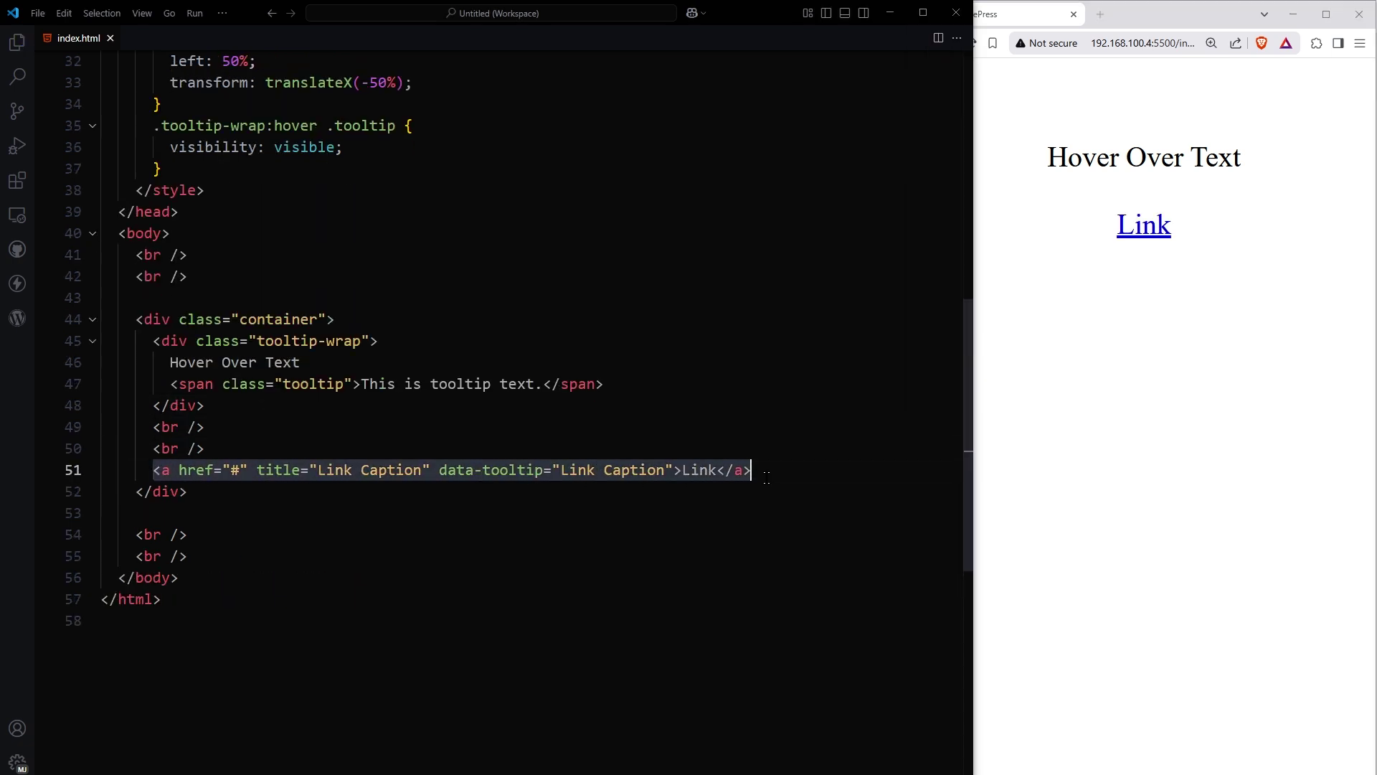
pyautogui.click(751, 469)
pyautogui.moveTo(256, 469); pyautogui.dragTo(672, 471)
pyautogui.click(324, 491)
pyautogui.click(437, 469)
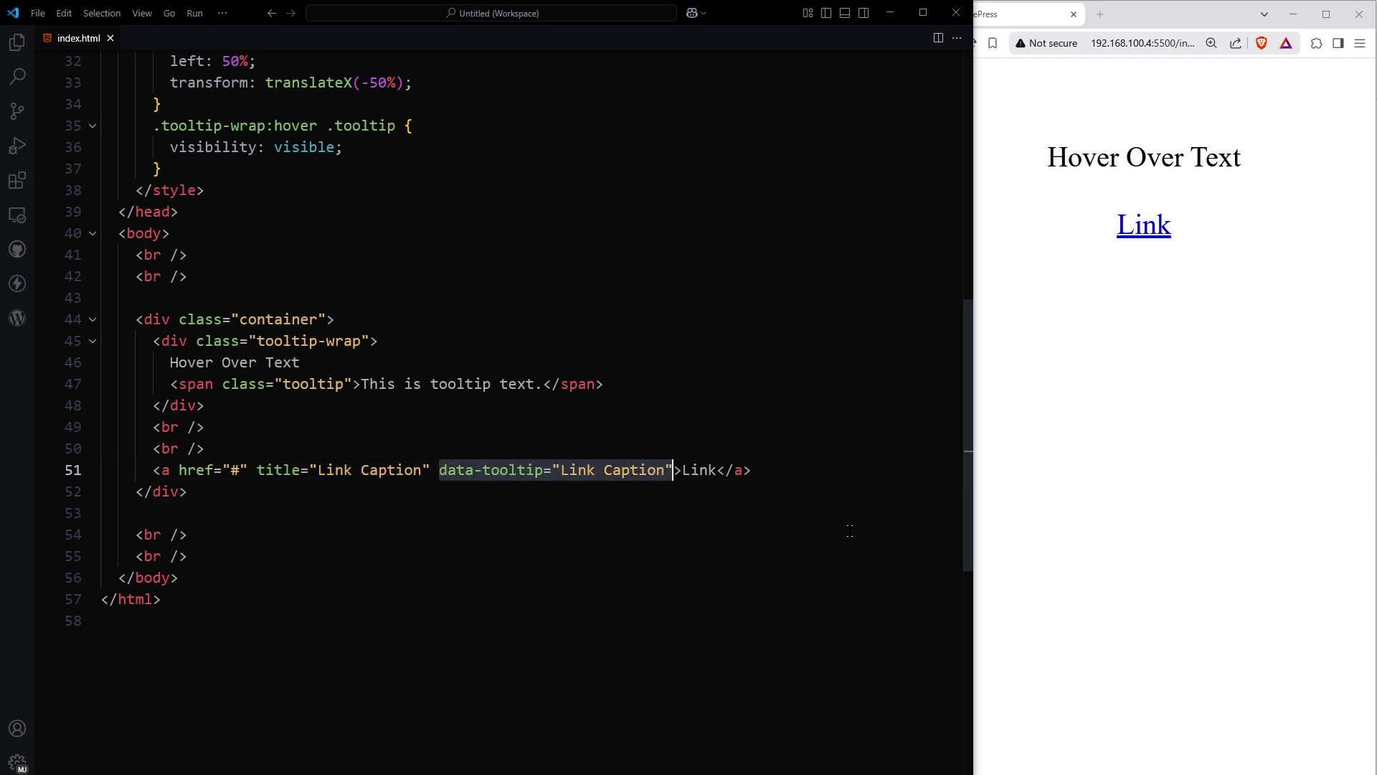
pyautogui.press('Left')
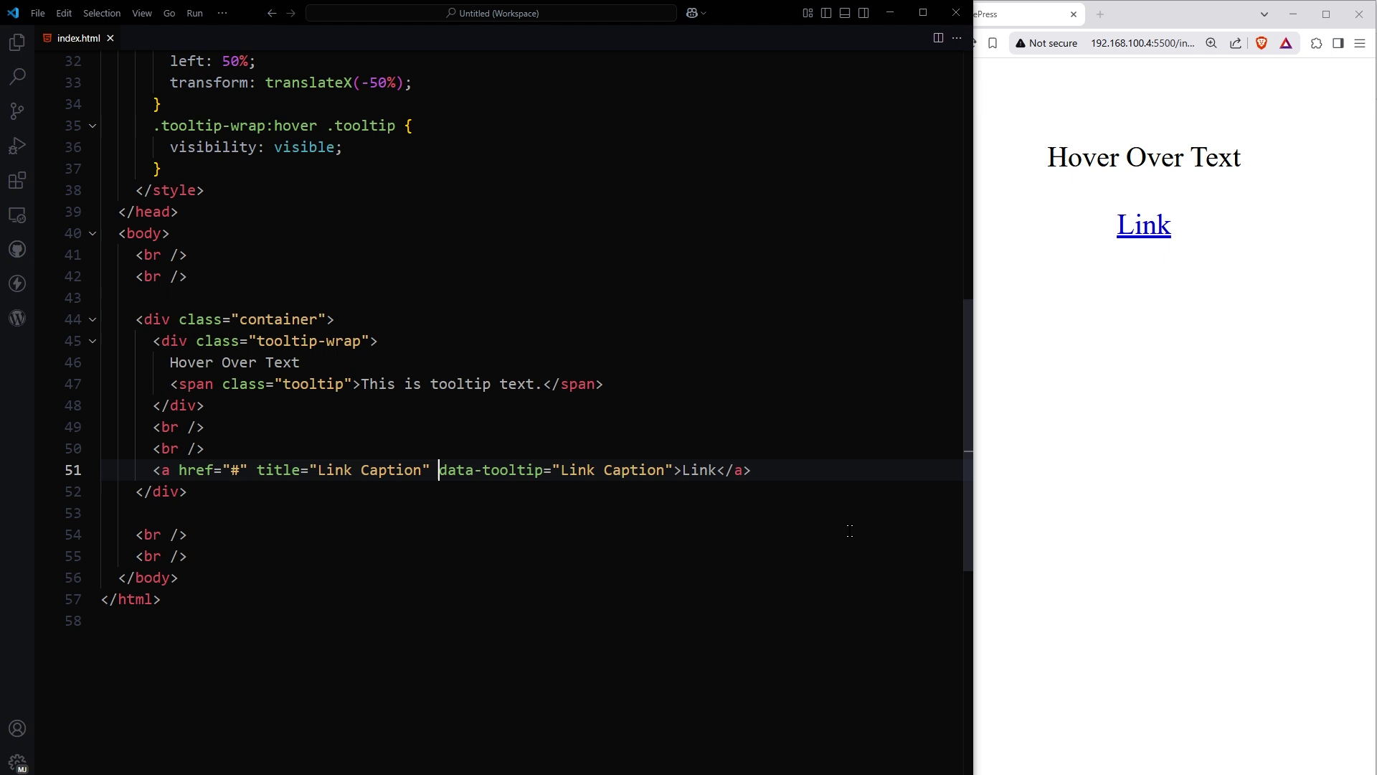
pyautogui.hotkey('ctrl', 'shift', 'Right')
pyautogui.hotkey('ctrl', 'shift', 'Right')
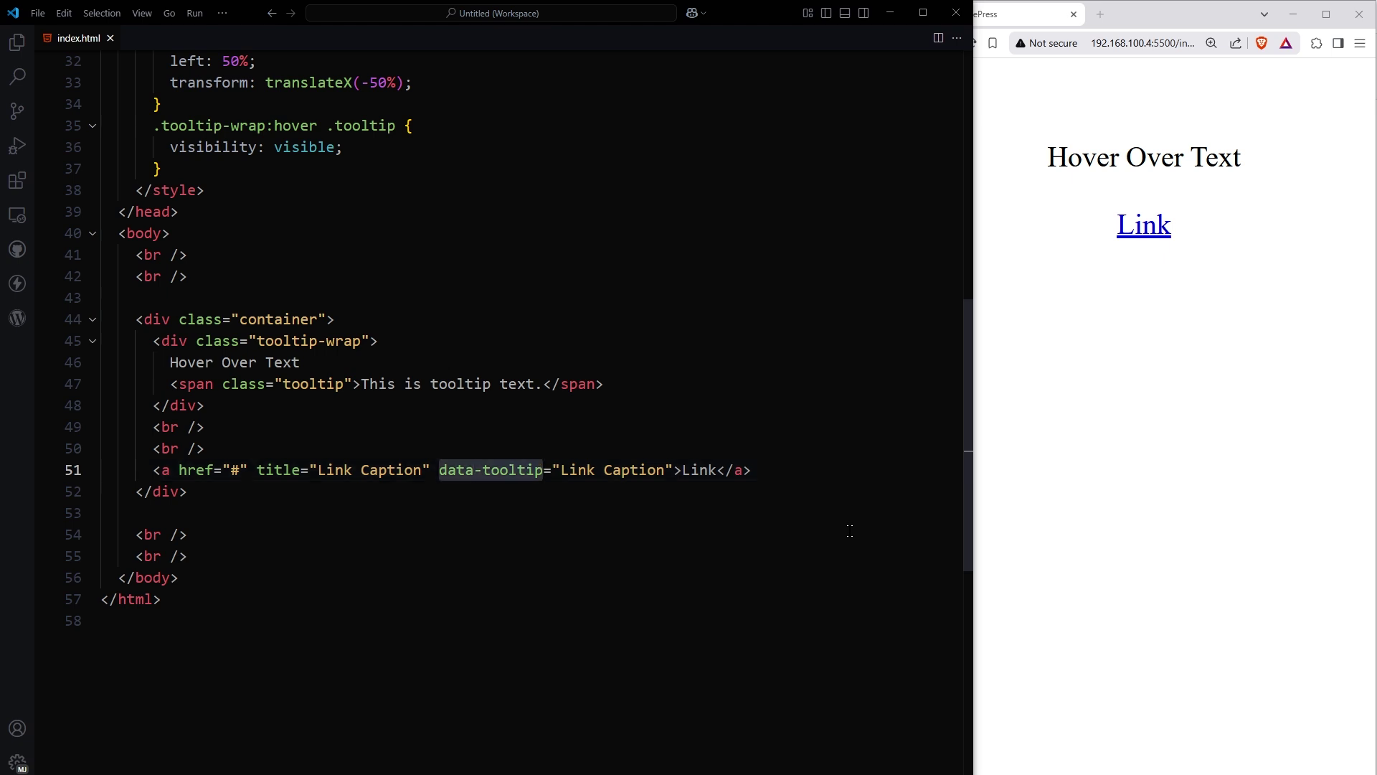
pyautogui.press('Right')
pyautogui.press('Right')
pyautogui.press('Right')
pyautogui.hotkey('ctrl', 'shift', 'Right')
pyautogui.hotkey('ctrl', 'shift', 'Right')
pyautogui.press('Left')
pyautogui.press('Left')
pyautogui.press('Left')
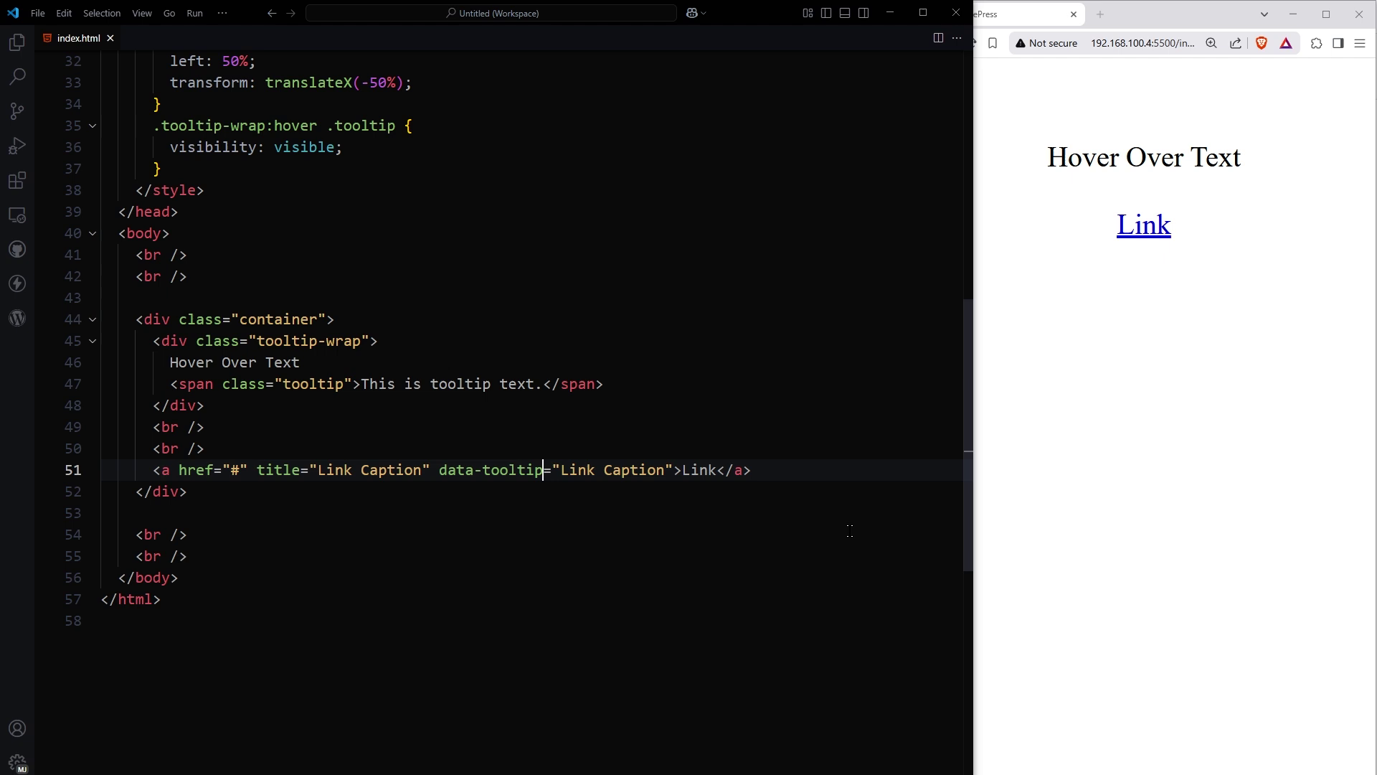
pyautogui.hotkey('ctrl', 'shift', 'Left')
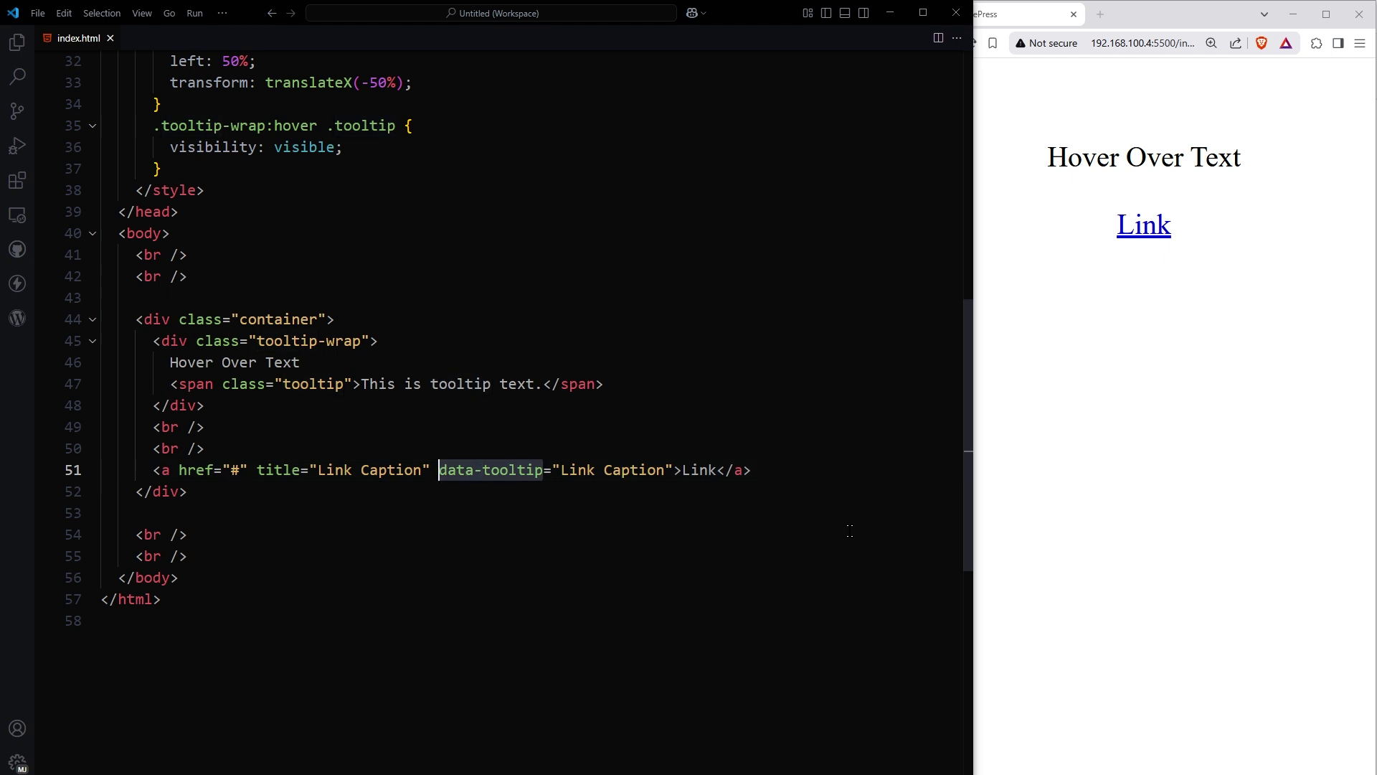
pyautogui.hotkey('ctrl', 'Left')
pyautogui.hotkey('ctrl', 'shift', 'Left')
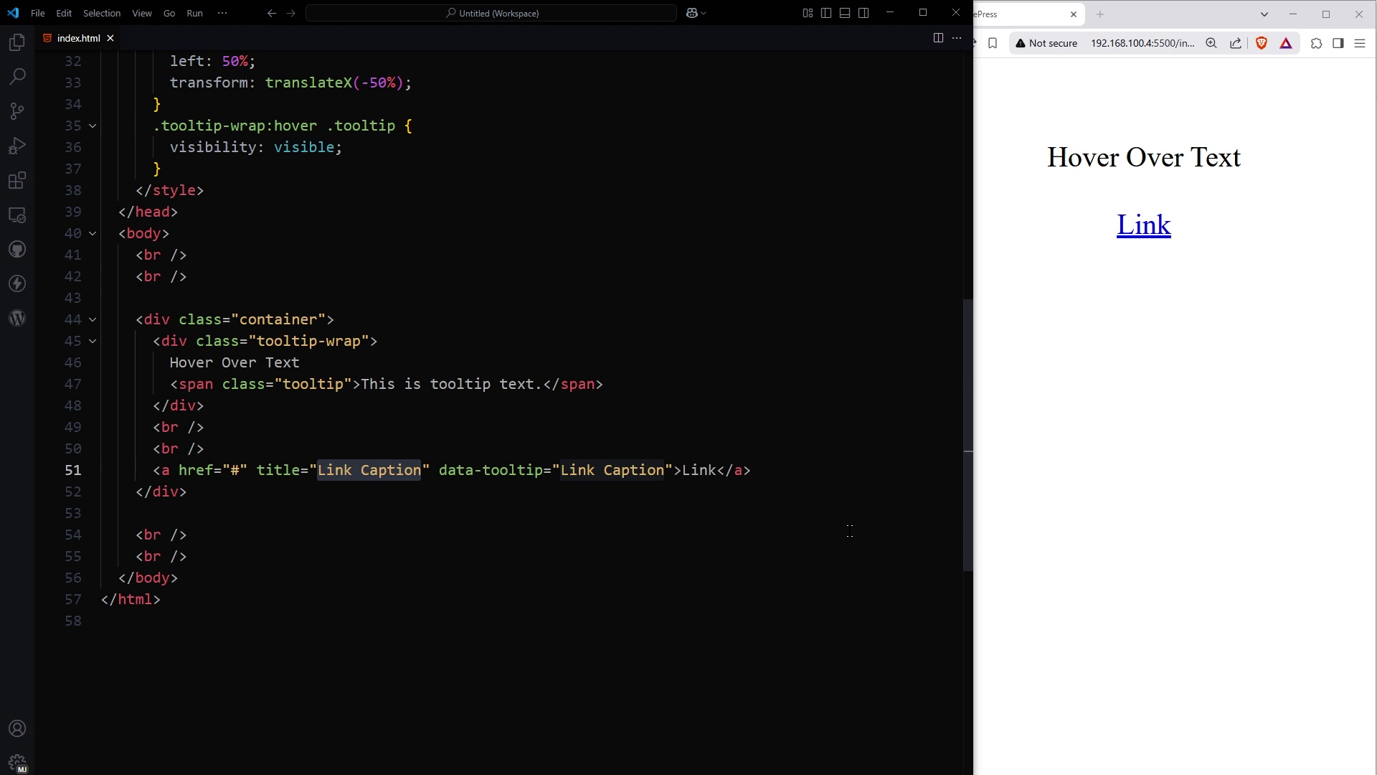
pyautogui.hotkey('ctrl', 'u')
pyautogui.hotkey('ctrl', 'u')
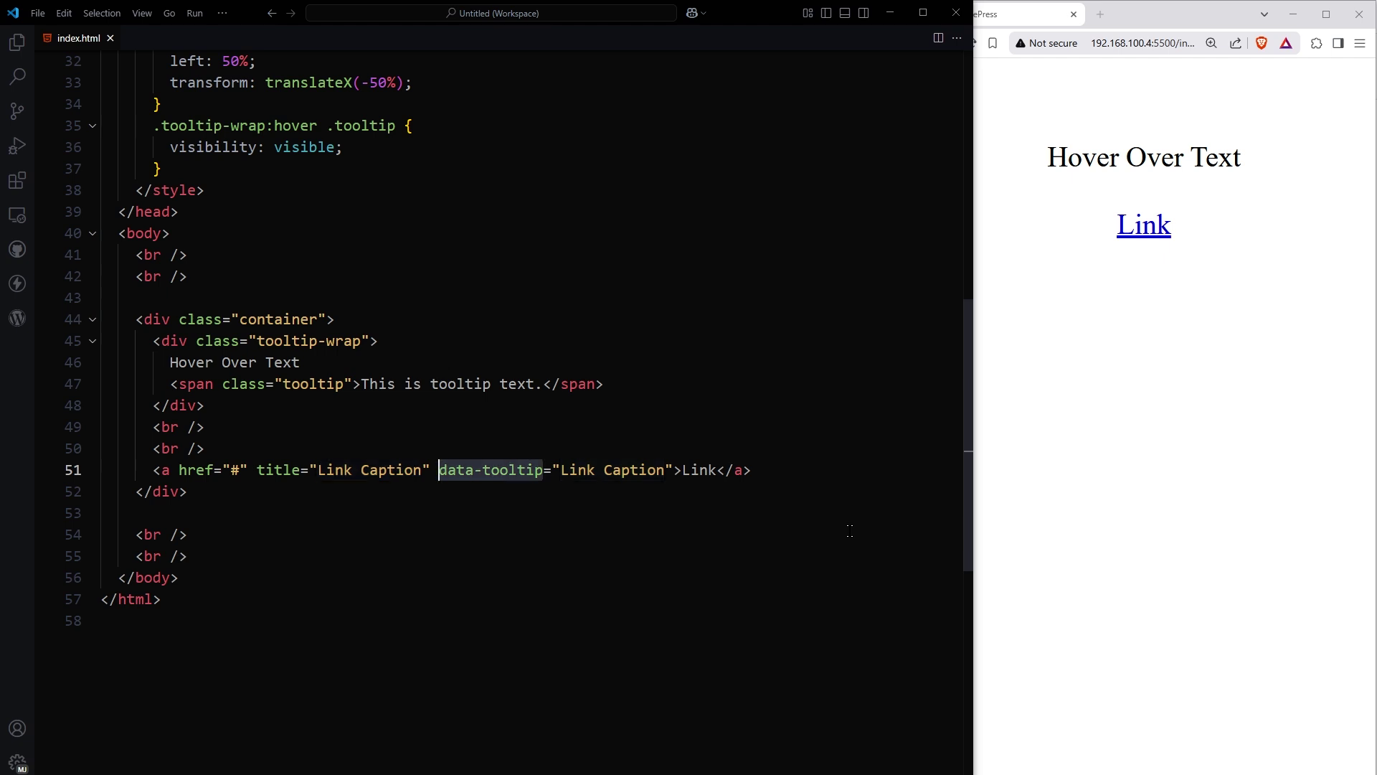
# Add a /* */ separator comment below the .tooltip-wrap:hover rule
pyautogui.click(275, 170)
pyautogui.press('Return')
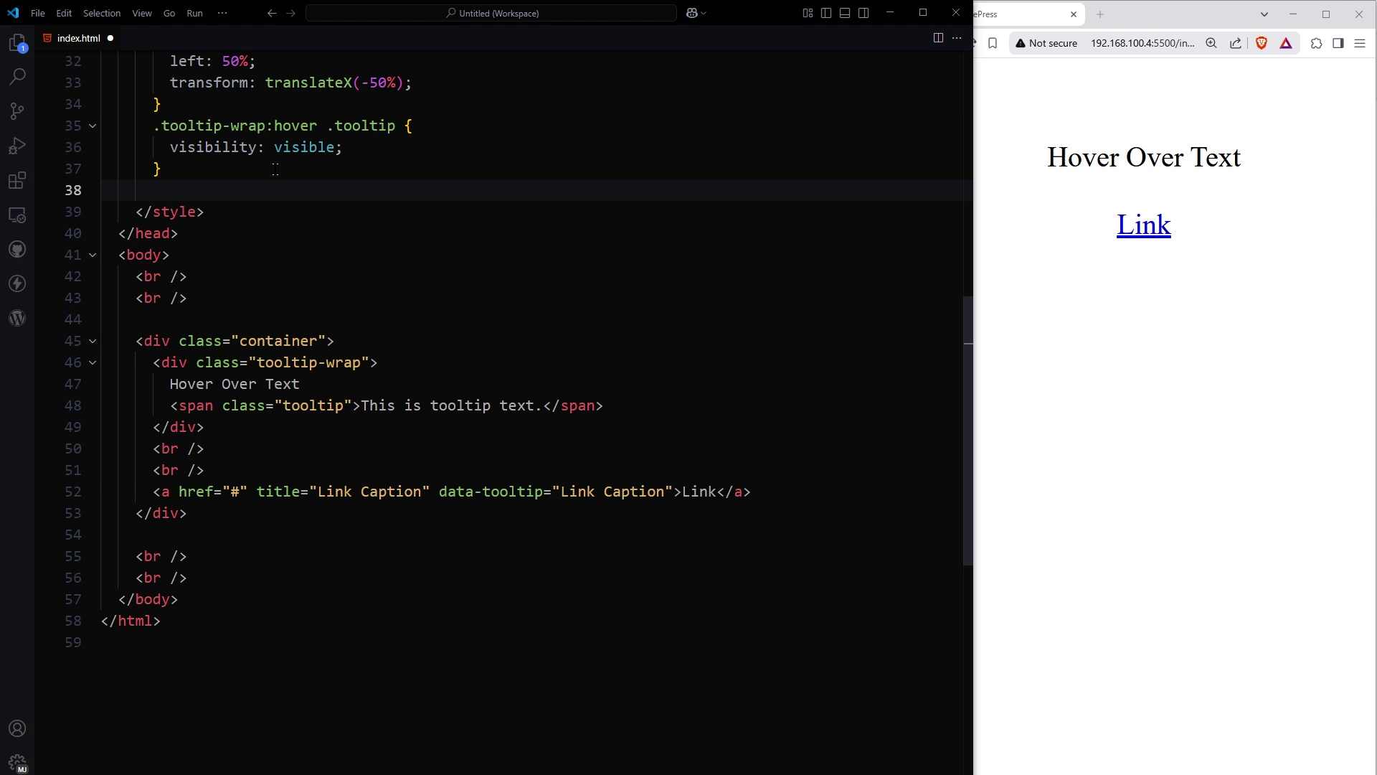
pyautogui.write('.')
pyautogui.press('BackSpace')
pyautogui.hotkey('shift', 'Home')
pyautogui.hotkey('ctrl', '/')
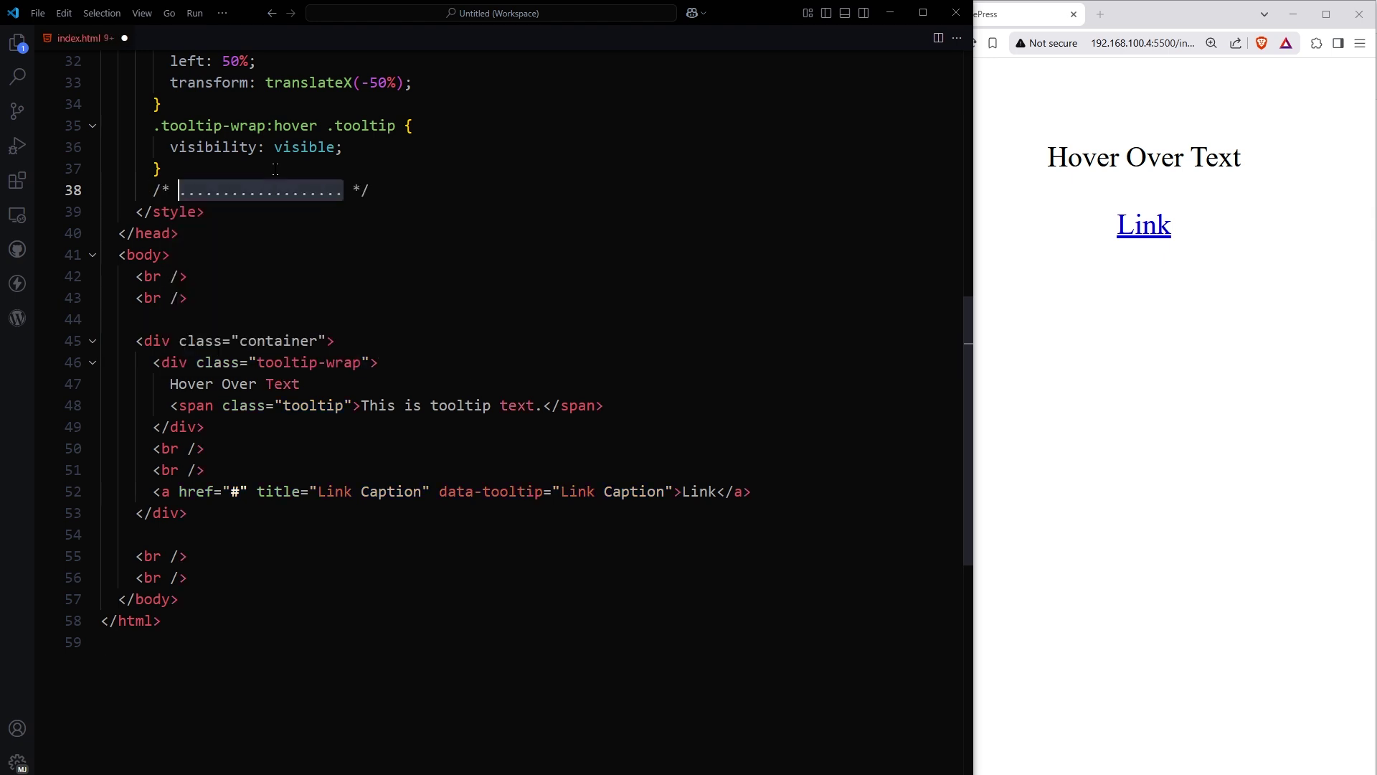
pyautogui.press('End')
pyautogui.press('Return')
pyautogui.press('Return')
# Add the a rule with relative position and no text decoration, and save
pyautogui.write('a {     position: relative;     text-decoration: none;     cursor: pointer; }')
pyautogui.press('Return')
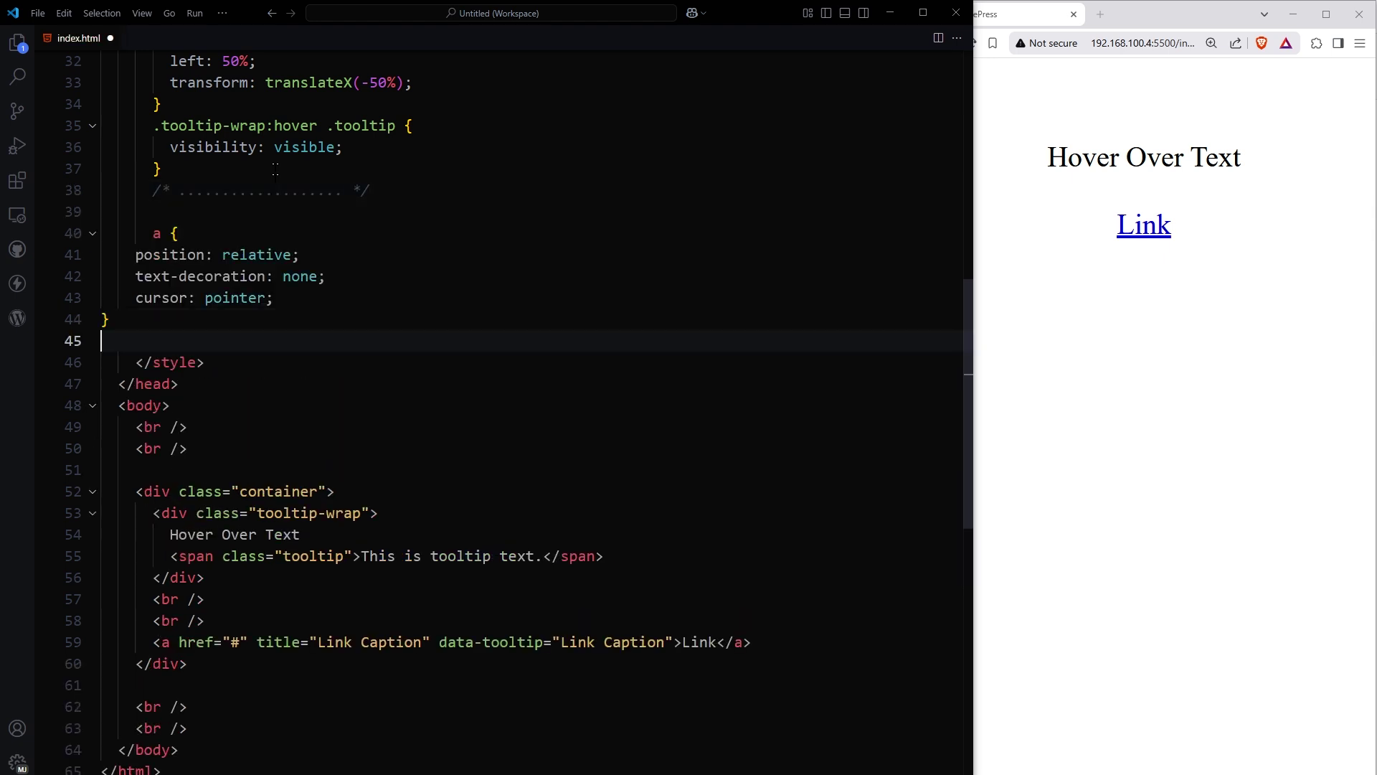
pyautogui.press('BackSpace')
pyautogui.hotkey('ctrl', 's')
pyautogui.press('Left')
pyautogui.press('Up')
pyautogui.hotkey('shift', 'Up')
pyautogui.hotkey('shift', 'Up')
pyautogui.hotkey('shift', 'Up')
pyautogui.hotkey('shift', 'Down')
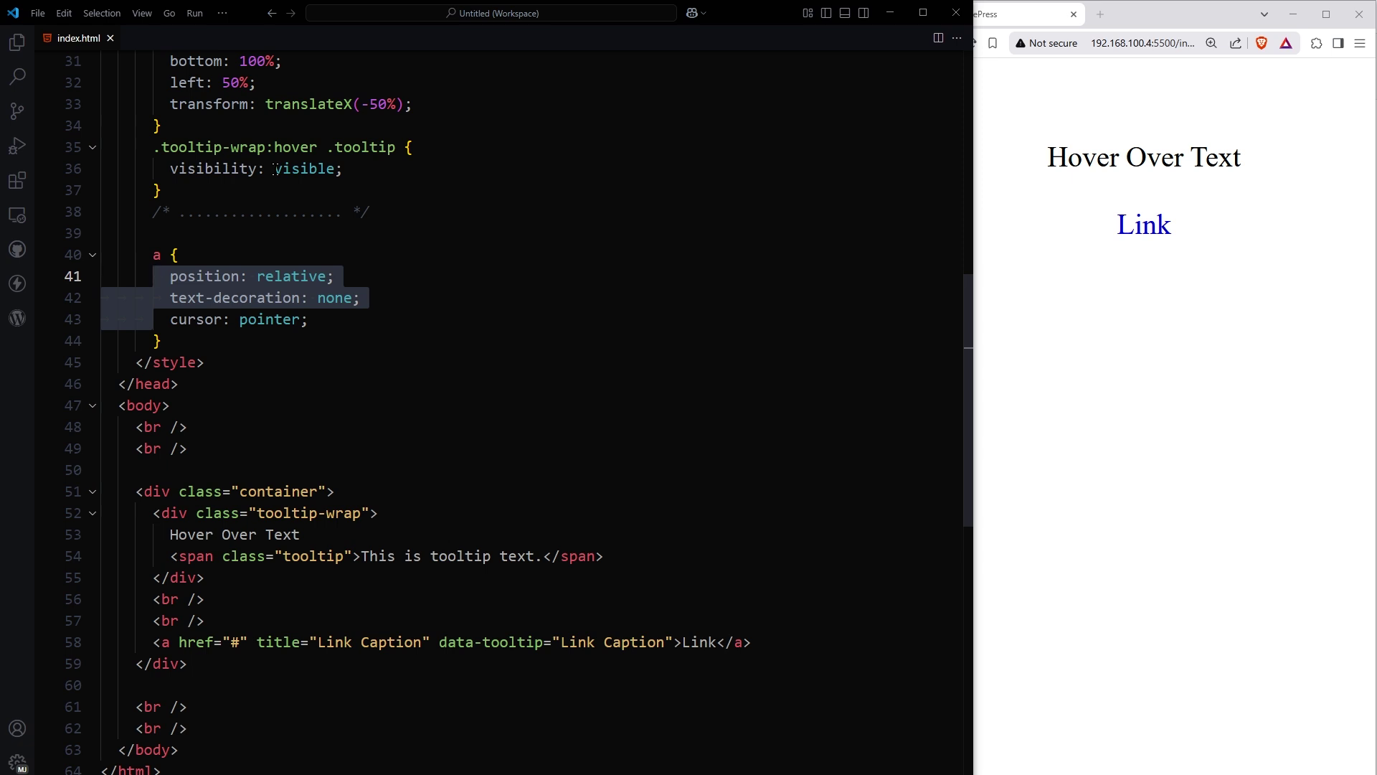
# Insert the a::after tooltip rule below the link rule
pyautogui.press('Down')
pyautogui.press('Down')
pyautogui.press('Down')
pyautogui.press('End')
pyautogui.press('Return')
pyautogui.write('a::after {     content: attr(data-tooltip);     position: absolute;     bottom: 150%;     left: 50%;     transform: translateX(-50%);     background-color: #000;     color: #fff;     padding: 5px 10px;     border-radius: 5px;     white-space: nowrap;     opacity: 0;     visibility: hidden;     transition: opacity 0.3s ease-in-out; }')
pyautogui.hotkey('shift', 'Up')
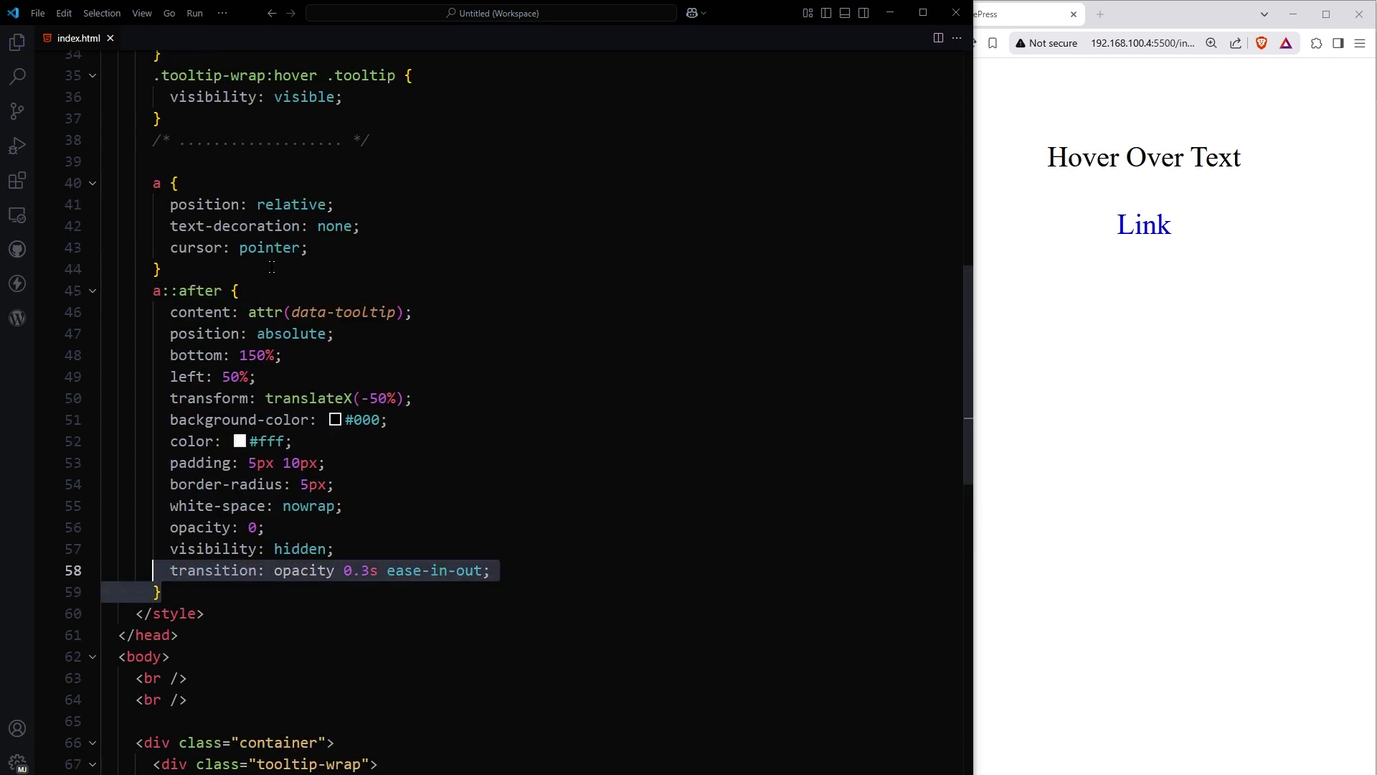
pyautogui.hotkey('shift', 'Up')
pyautogui.hotkey('shift', 'Up')
pyautogui.hotkey('shift', 'Up')
pyautogui.hotkey('shift', 'Up')
pyautogui.hotkey('shift', 'Up')
pyautogui.hotkey('shift', 'Up')
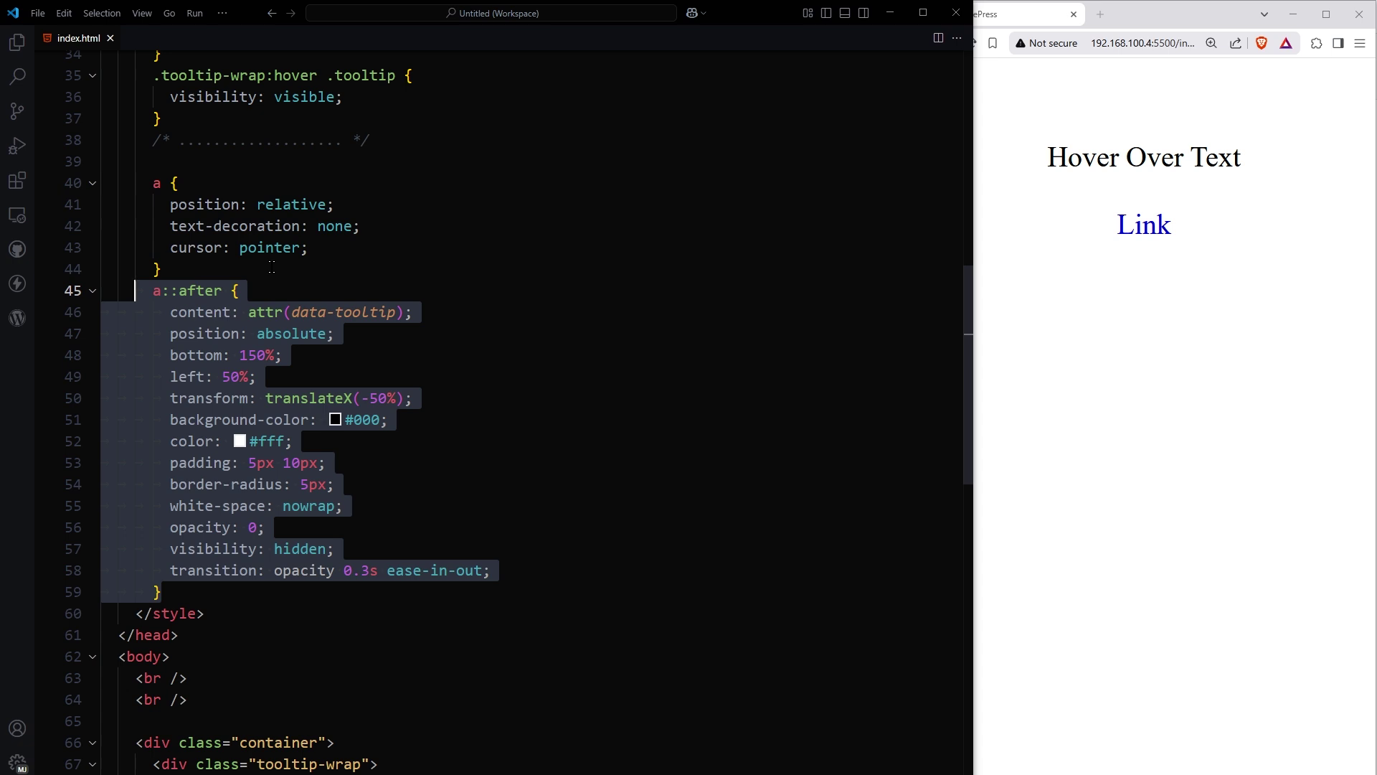
# Review the a::after content attr(data-tooltip), position, colour, centring, opacity and visibility lines
pyautogui.click(337, 334)
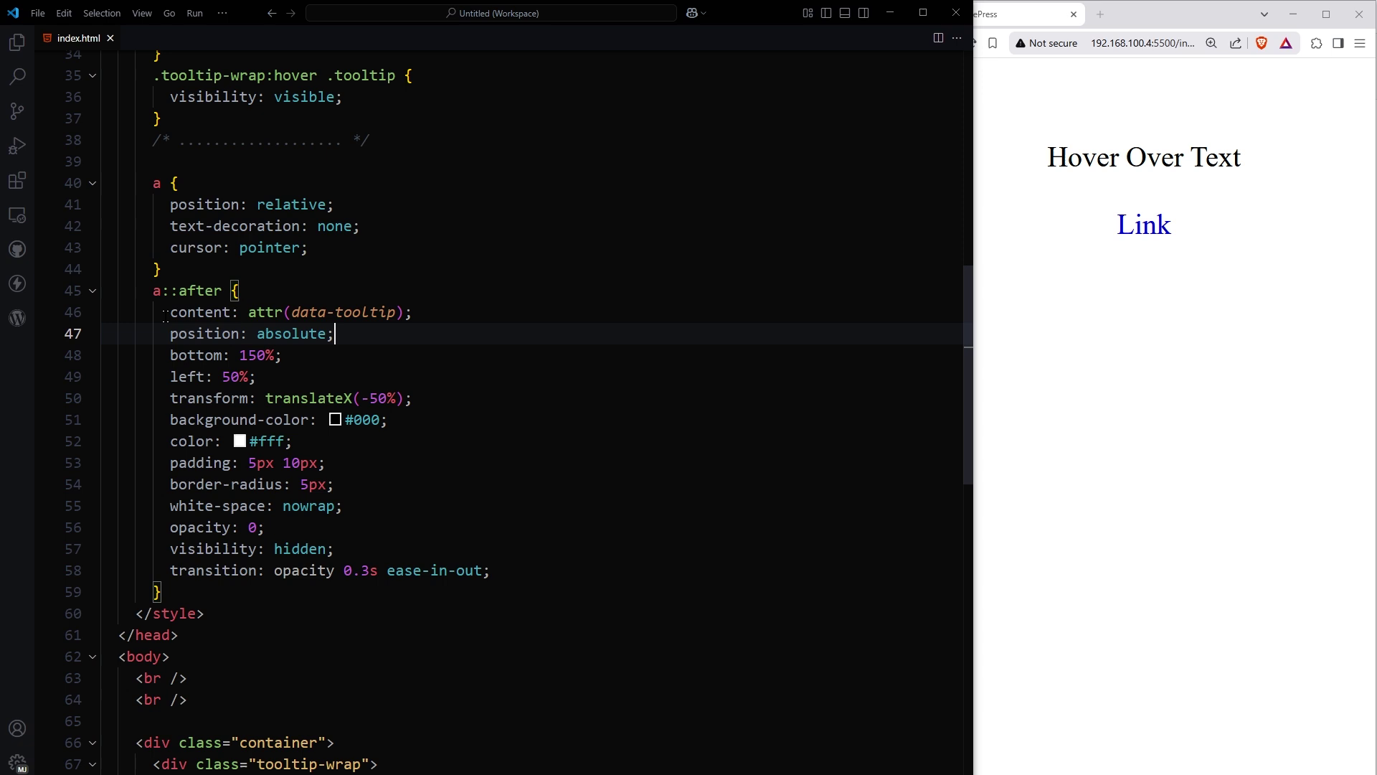
pyautogui.moveTo(170, 312); pyautogui.dragTo(413, 312)
pyautogui.click(215, 420)
pyautogui.moveTo(170, 334); pyautogui.dragTo(336, 333)
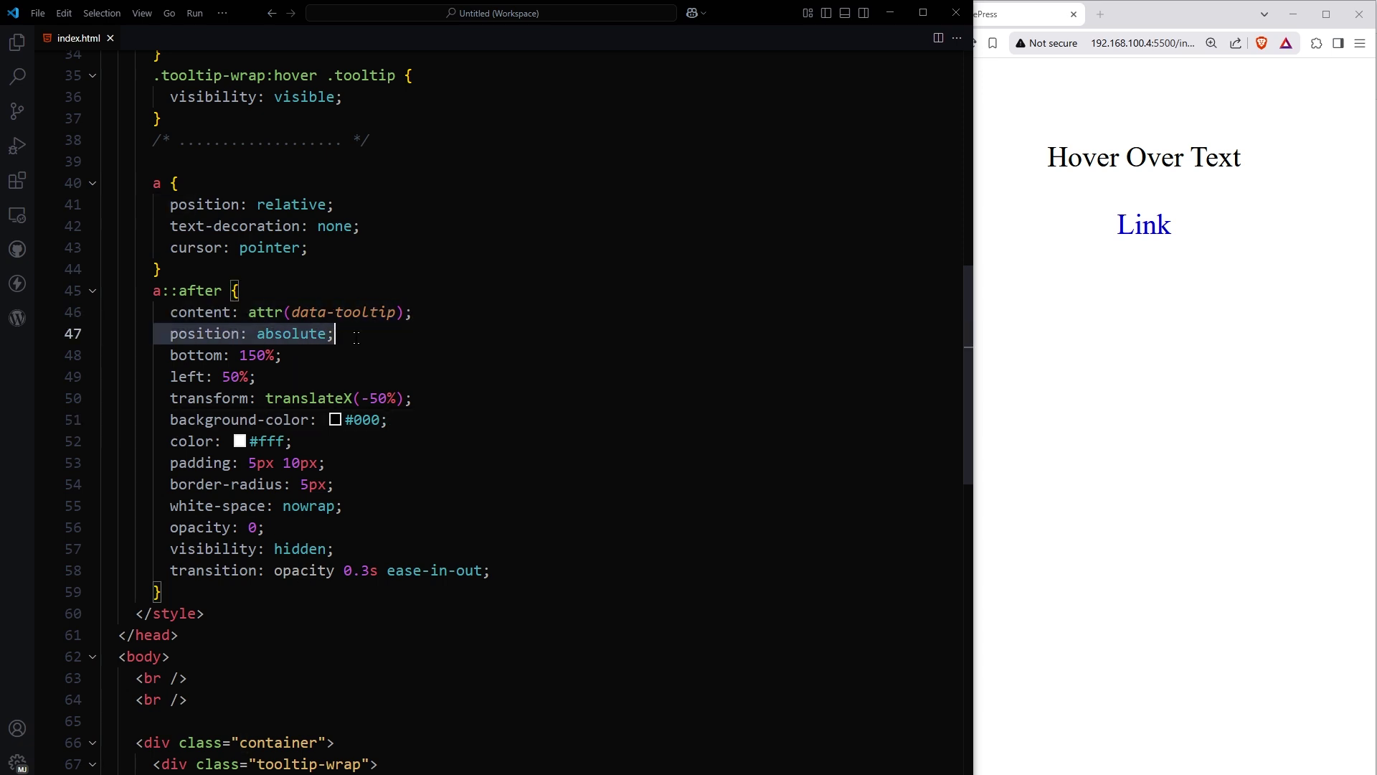
pyautogui.click(336, 333)
pyautogui.moveTo(170, 334); pyautogui.dragTo(335, 333)
pyautogui.moveTo(154, 419); pyautogui.dragTo(292, 442)
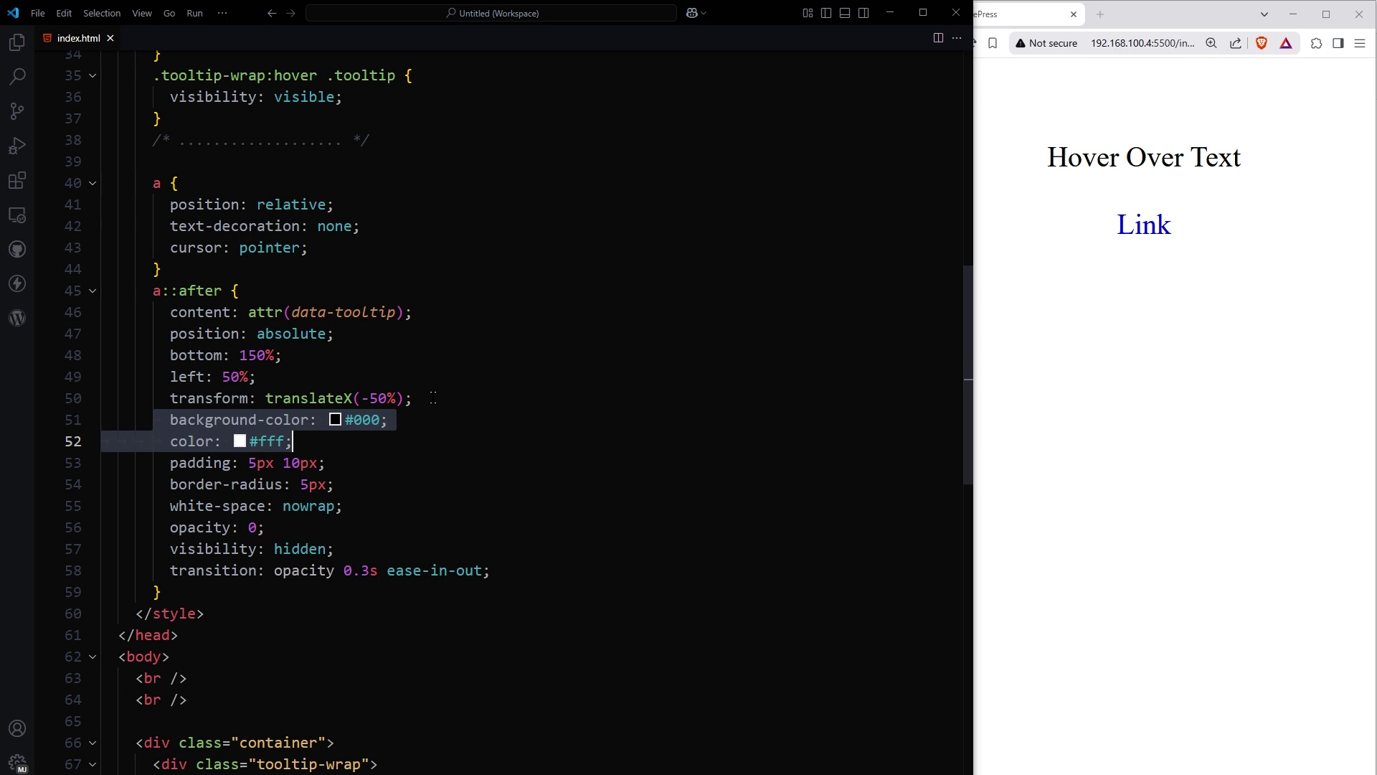
pyautogui.moveTo(433, 399); pyautogui.dragTo(153, 355)
pyautogui.click(164, 527)
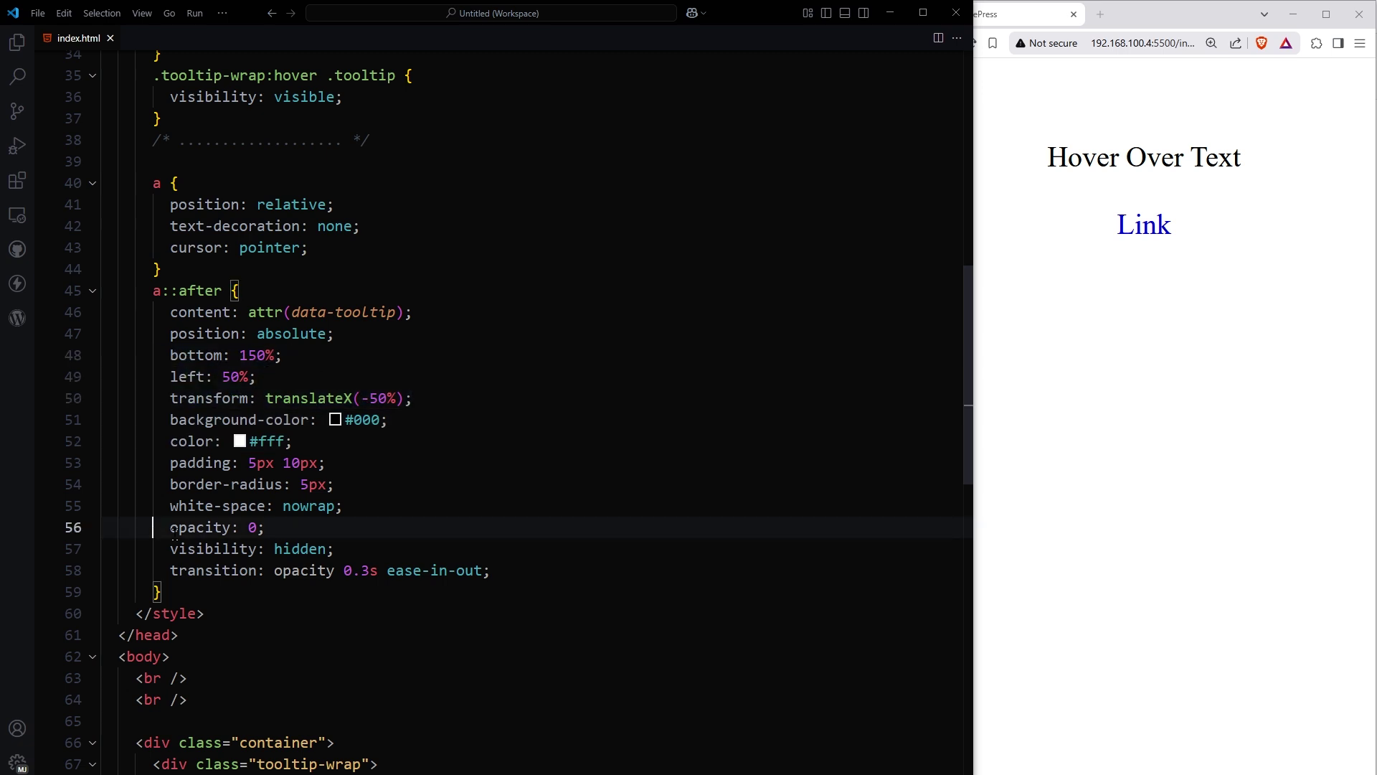
pyautogui.moveTo(173, 533); pyautogui.dragTo(552, 541)
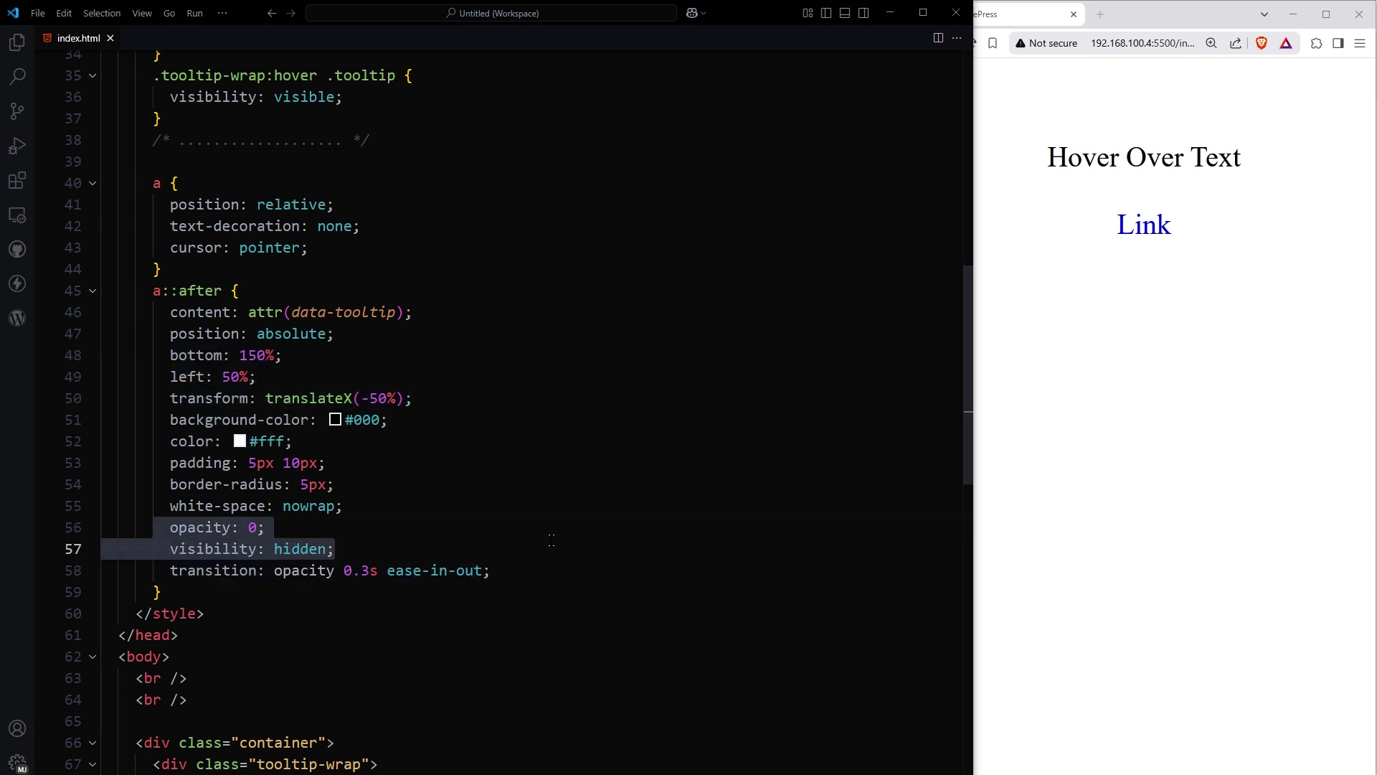
pyautogui.moveTo(491, 570); pyautogui.dragTo(171, 570)
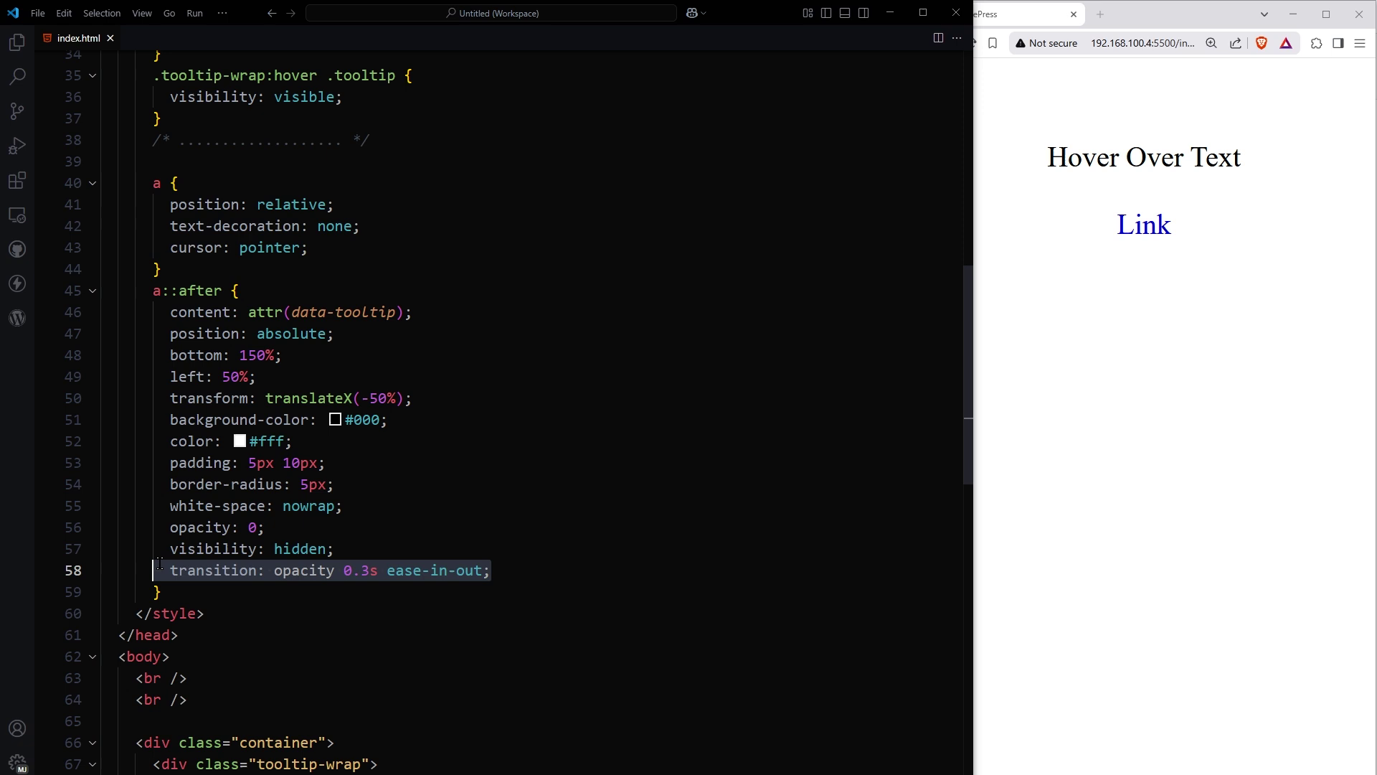
pyautogui.scroll(-1, 168, 546)
# Add an a:hover::after rule with opacity 1 and visibility visible, then hover Link in the browser
pyautogui.click(210, 541)
pyautogui.press('Return')
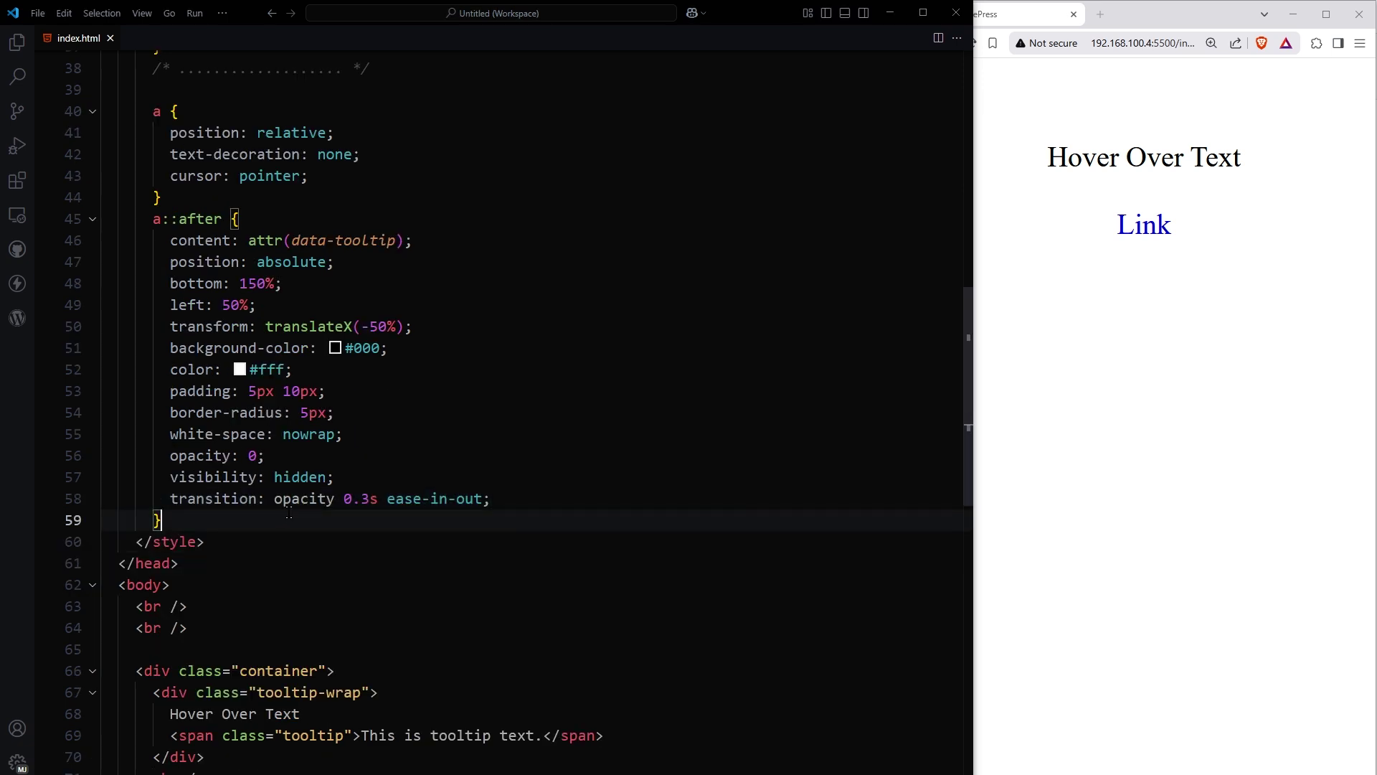
pyautogui.scroll(-2, 292, 505)
pyautogui.press('Return')
pyautogui.write('a:hover::after {     opacity: 1;     visibility: visible; }')
pyautogui.scroll(1, 292, 506)
pyautogui.moveTo(135, 499); pyautogui.dragTo(402, 512)
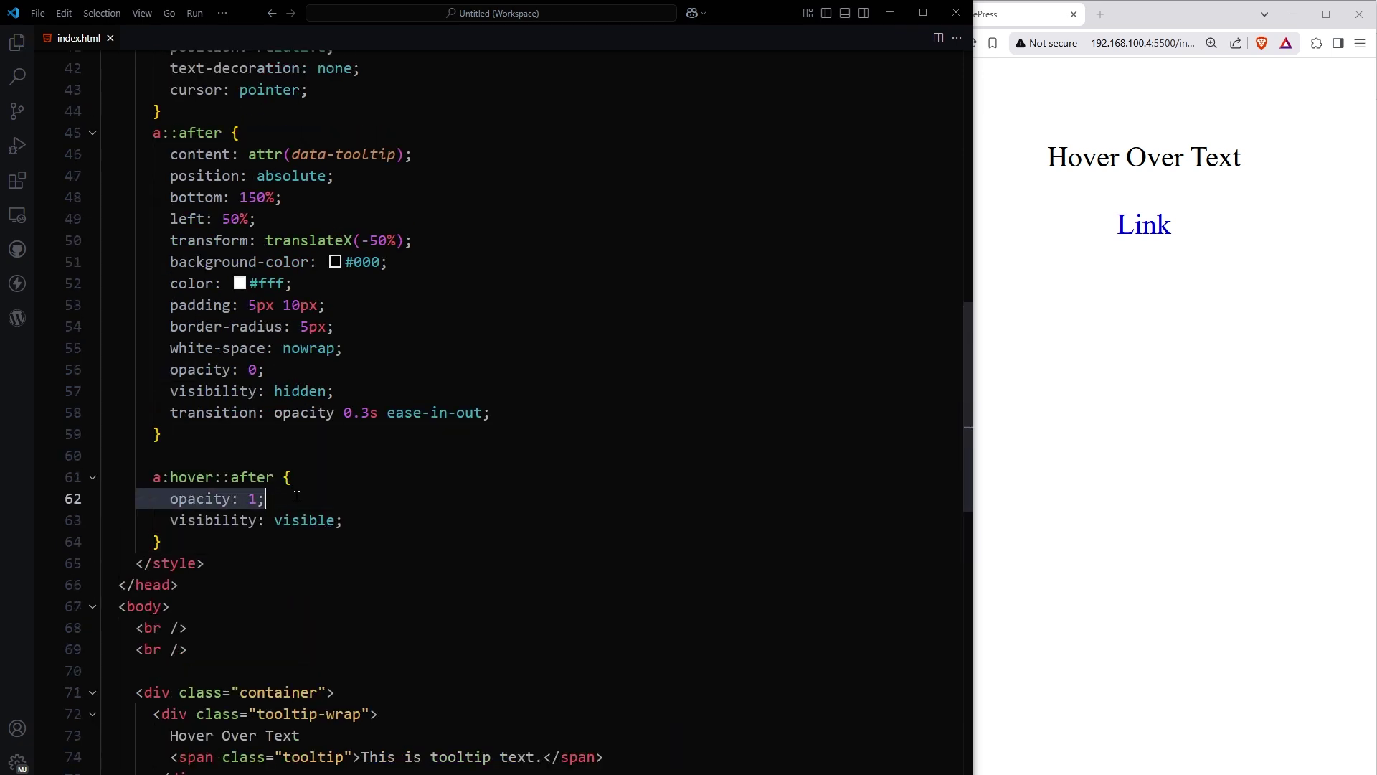
pyautogui.click(402, 504)
pyautogui.click(1236, 384)
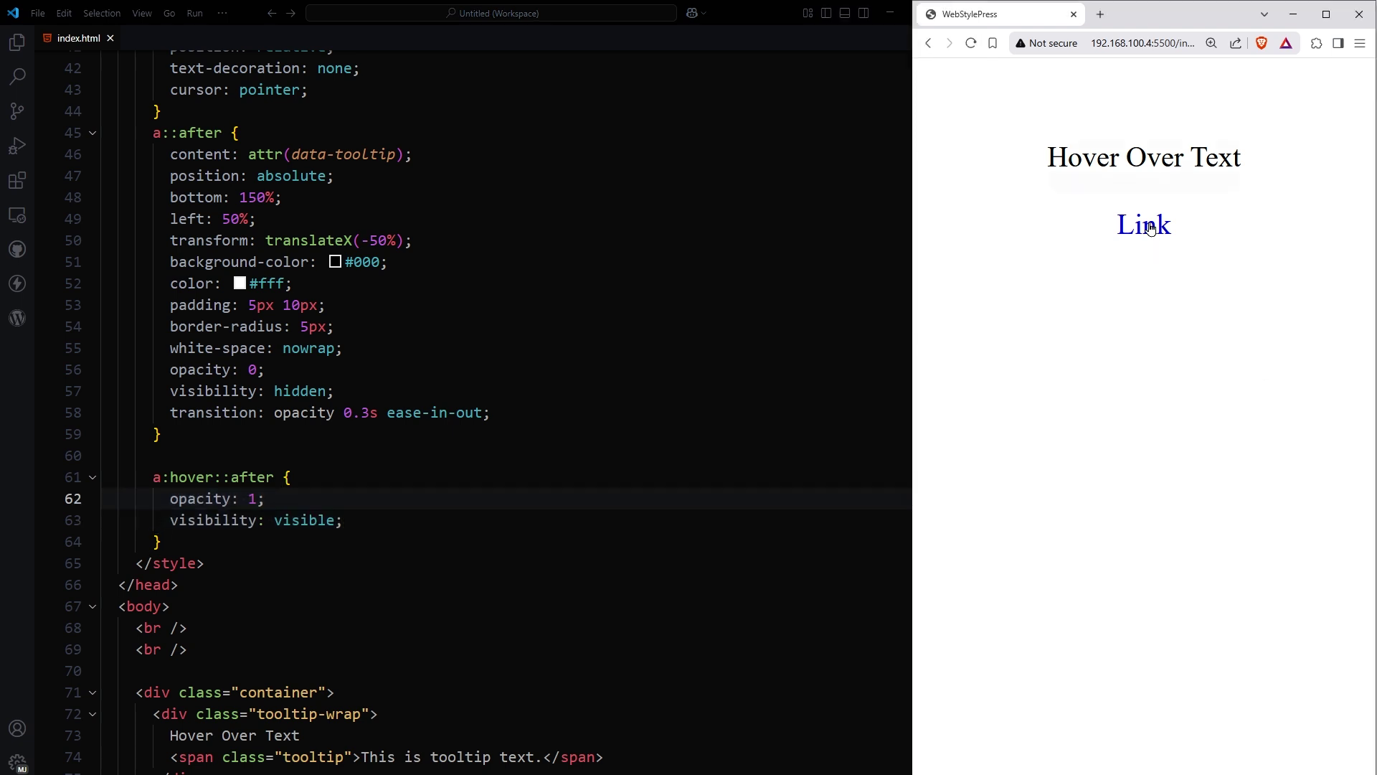